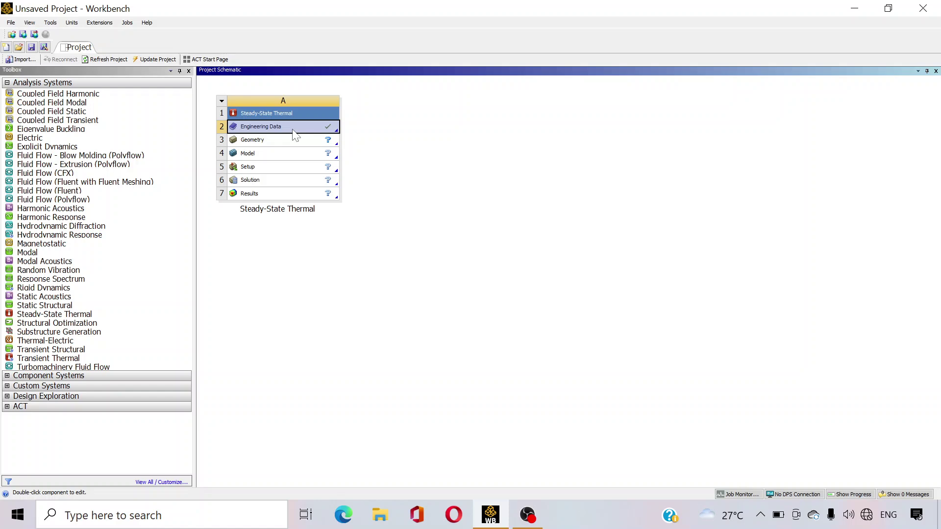
Step: Open the Steady-State Thermal system's engineering data and display the Thermal Materials library from the data sources
double_click(294, 131)
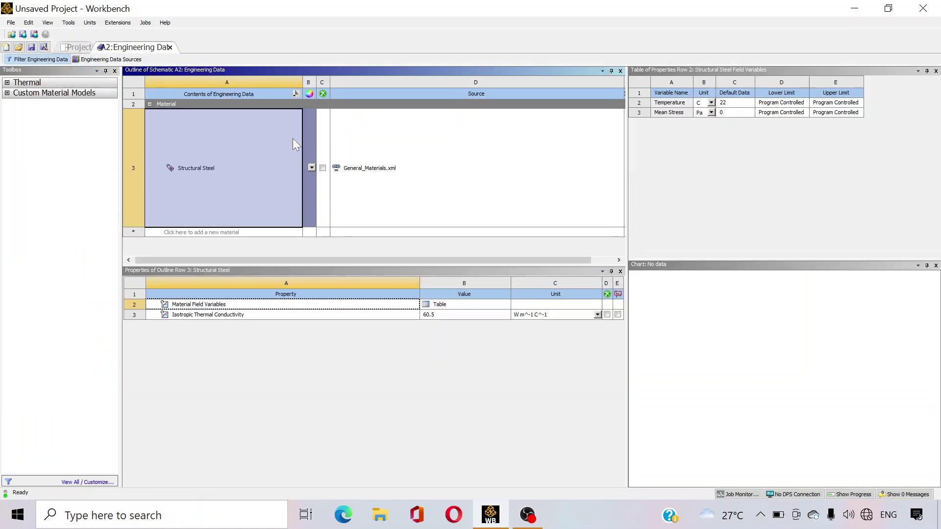
left_click(111, 59)
left_click(255, 168)
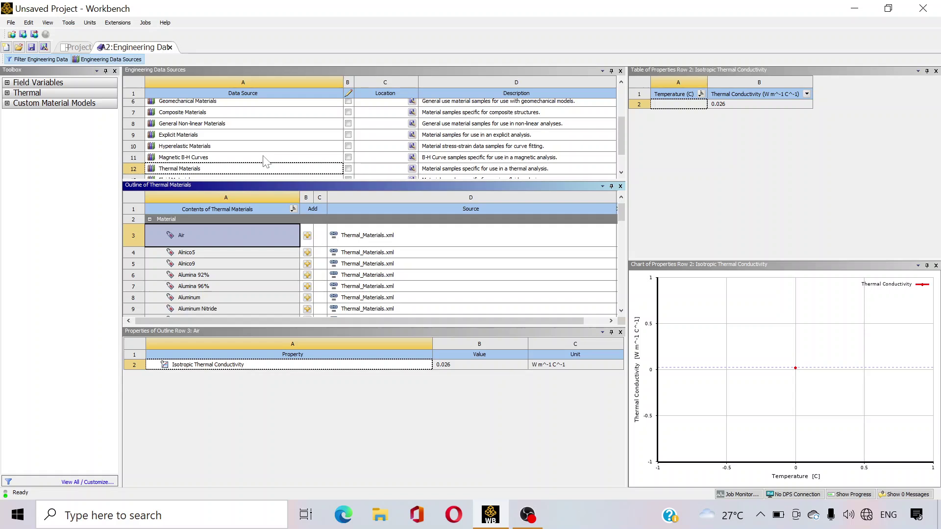
left_click(198, 169)
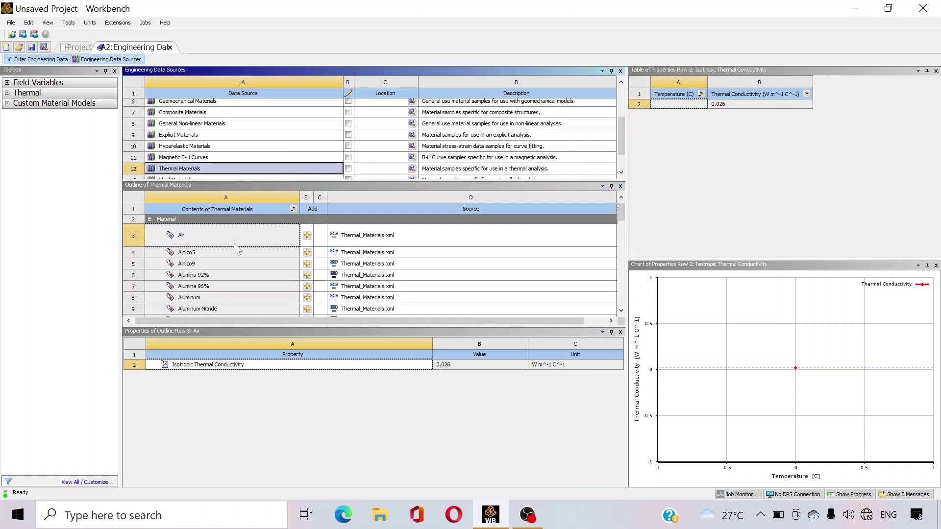
Step: Add Aluminum from the Thermal Materials library to the analysis's engineering data
scroll(366, 281, "down", 4)
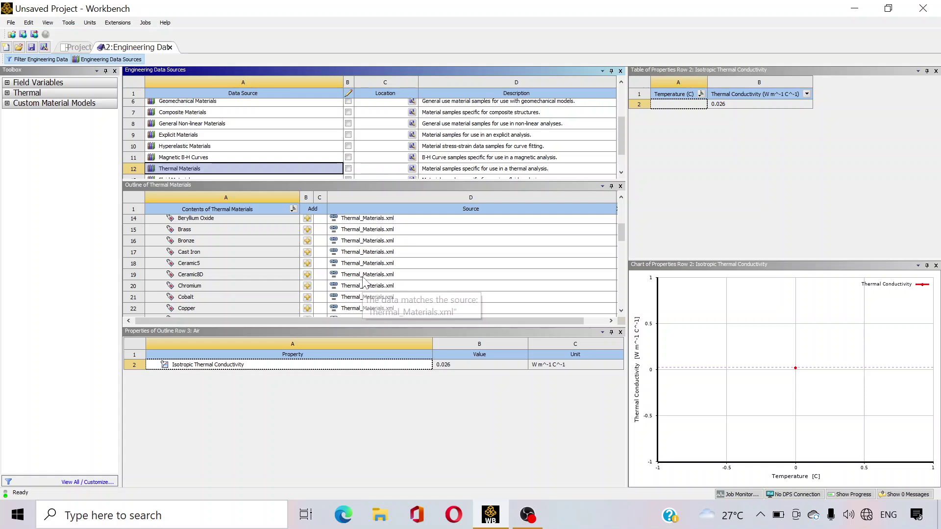
scroll(286, 284, "up", 2)
scroll(288, 285, "down", 4)
scroll(287, 281, "down", 4)
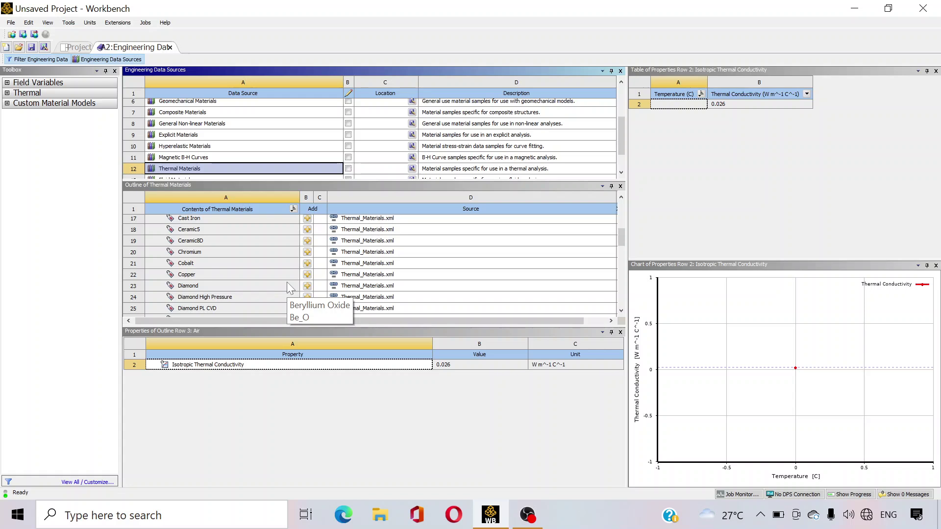
scroll(287, 282, "down", 6)
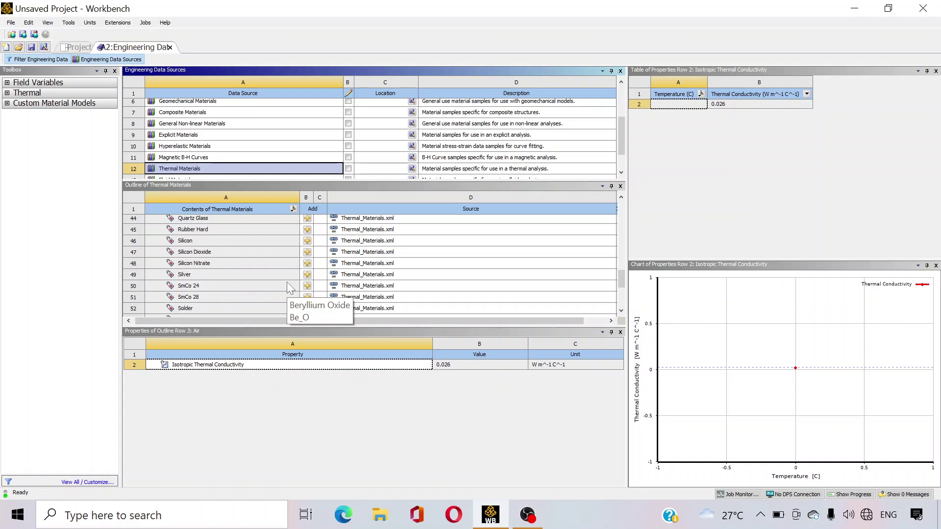
left_click(305, 295)
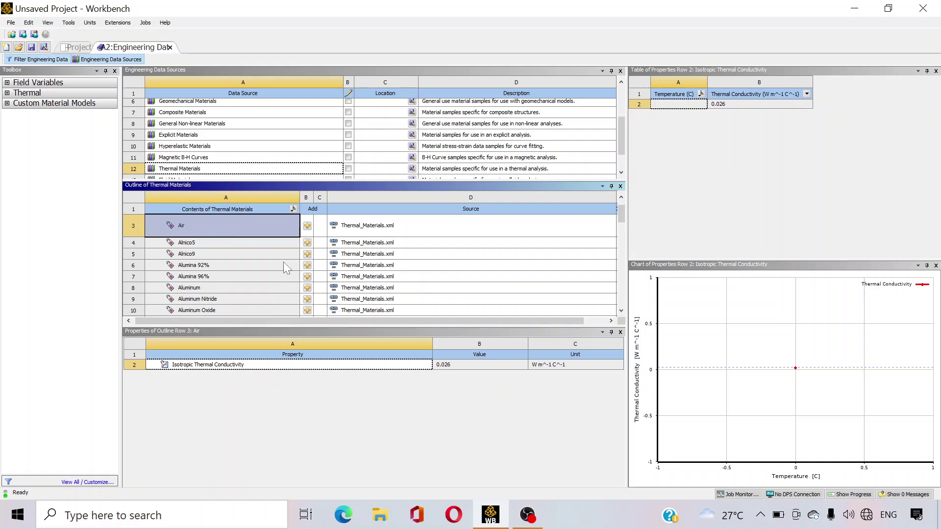
scroll(283, 261, "down", 1)
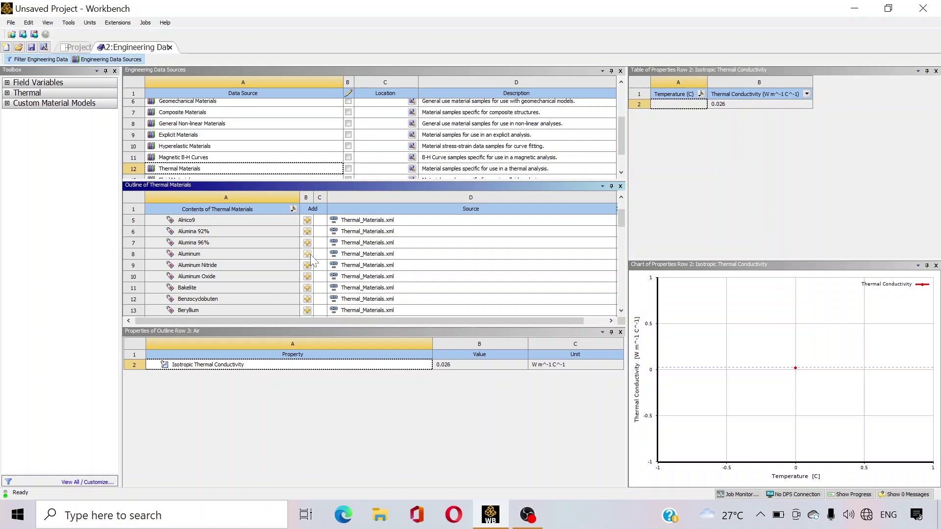
left_click(307, 254)
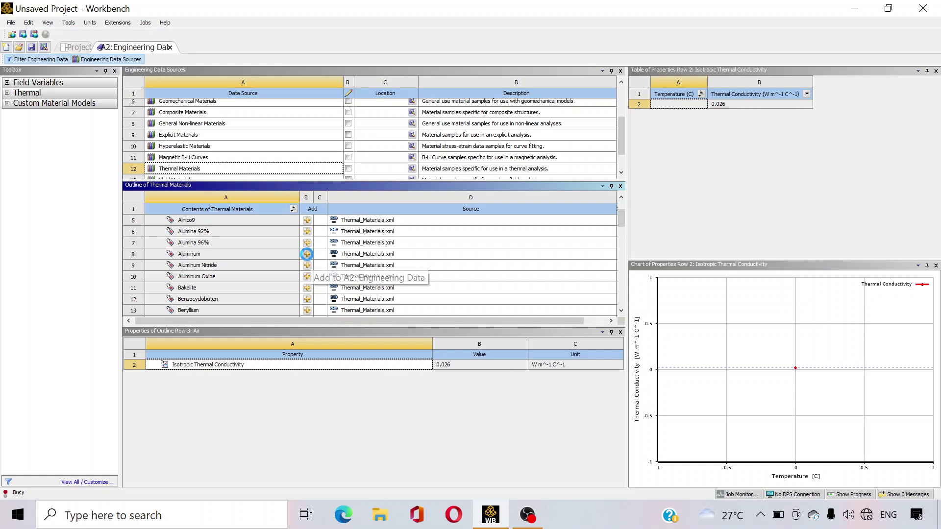
scroll(307, 255, "up", 1)
scroll(330, 287, "up", 1)
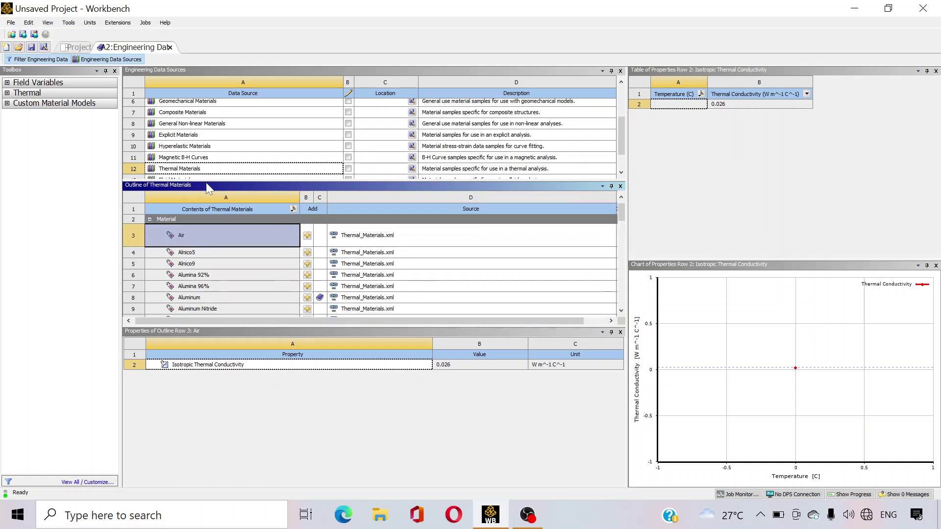
Step: Return to the project schematic, open the system's geometry in DesignModeler and set the length unit to millimeter
left_click(72, 48)
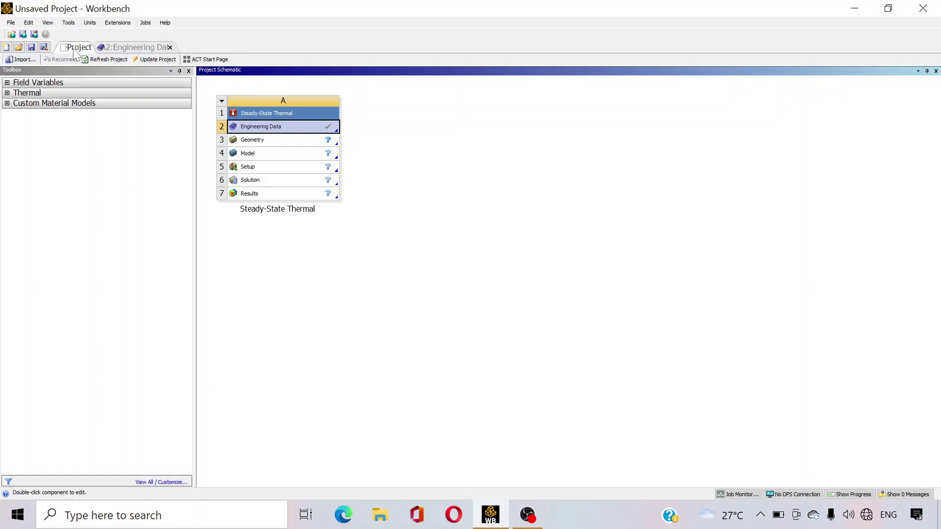
left_click(264, 141)
double_click(264, 141)
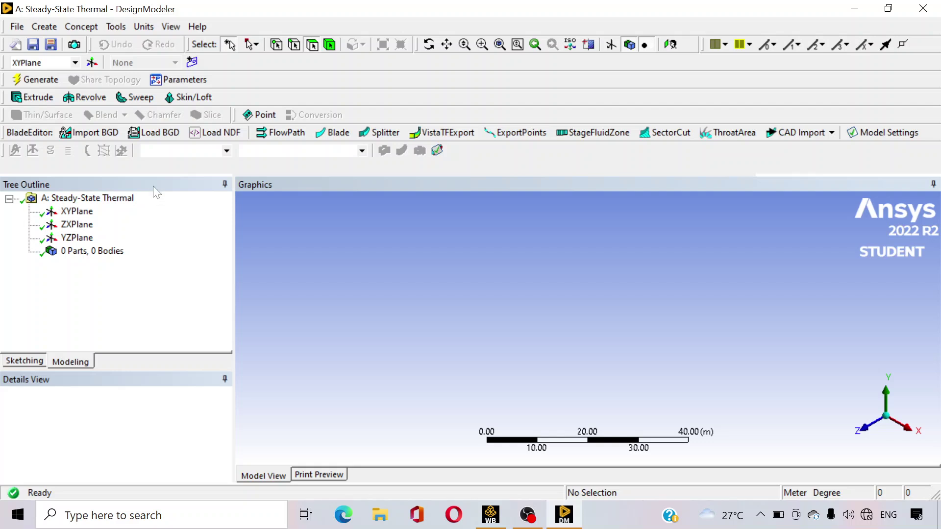
left_click(138, 30)
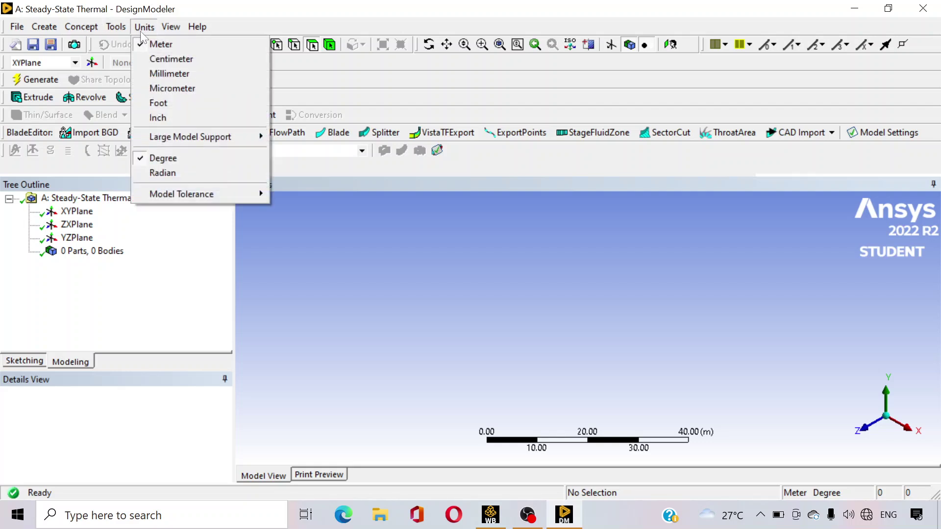
left_click(178, 76)
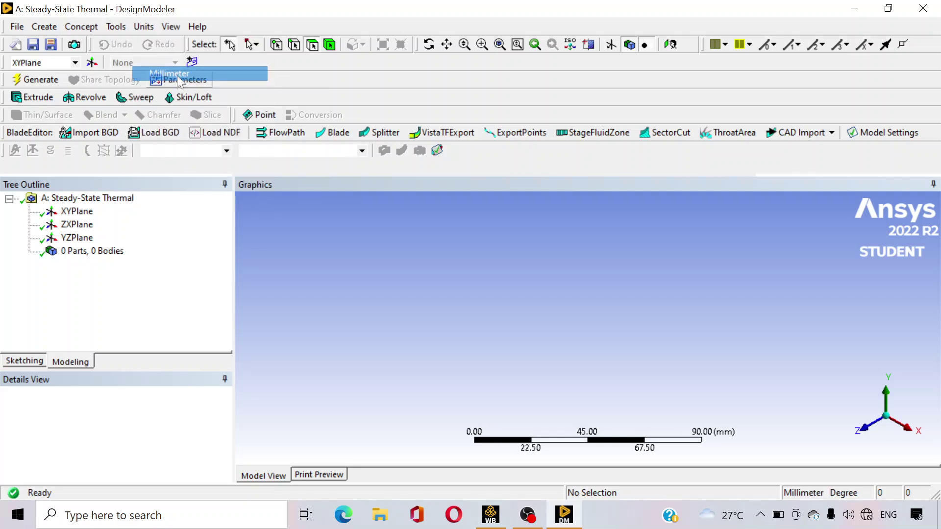
Step: Sketch a rectangle about 61 by 25 mm on the XYPlane, viewed face-on, with its lower-left corner at the origin
left_click(77, 216)
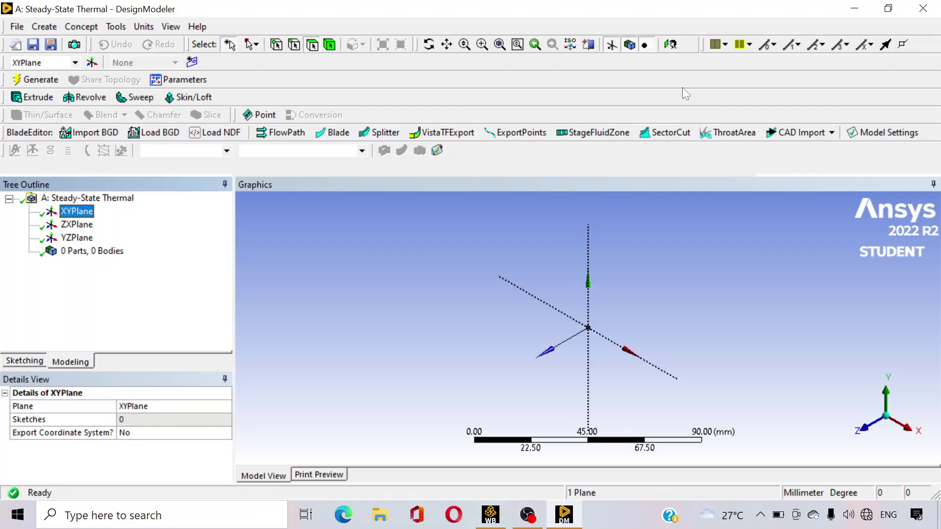
left_click(671, 45)
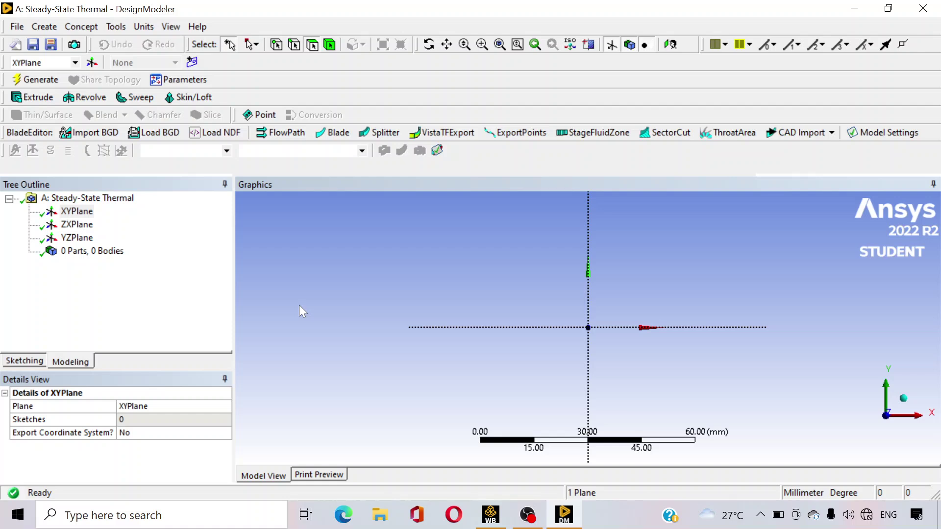
left_click(24, 361)
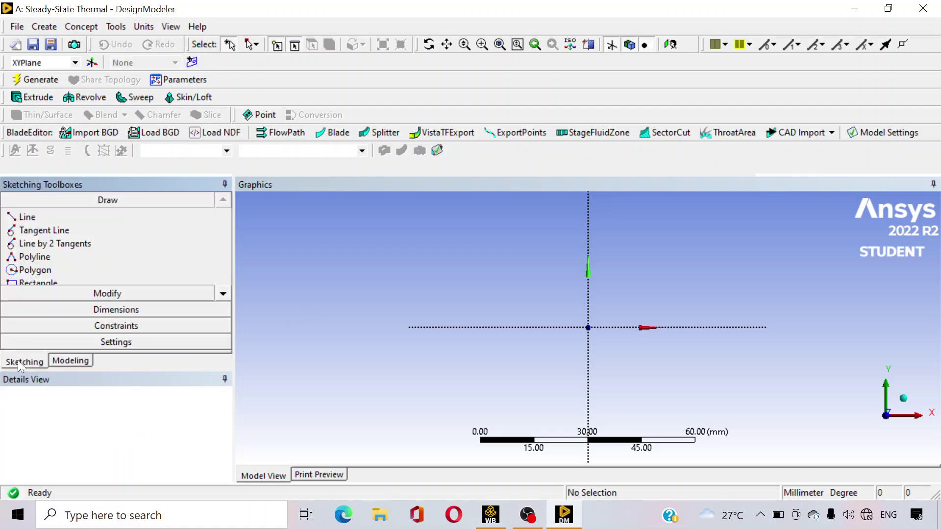
left_click(108, 282)
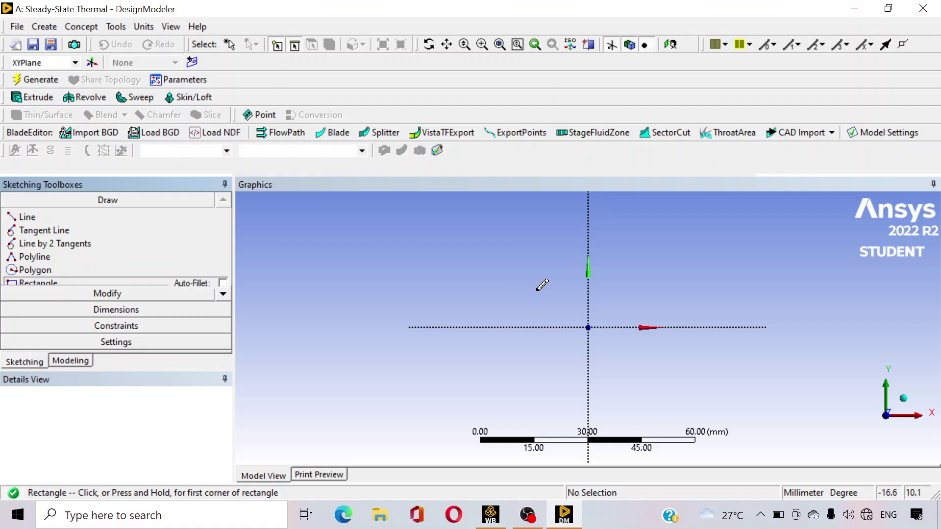
left_click(589, 327)
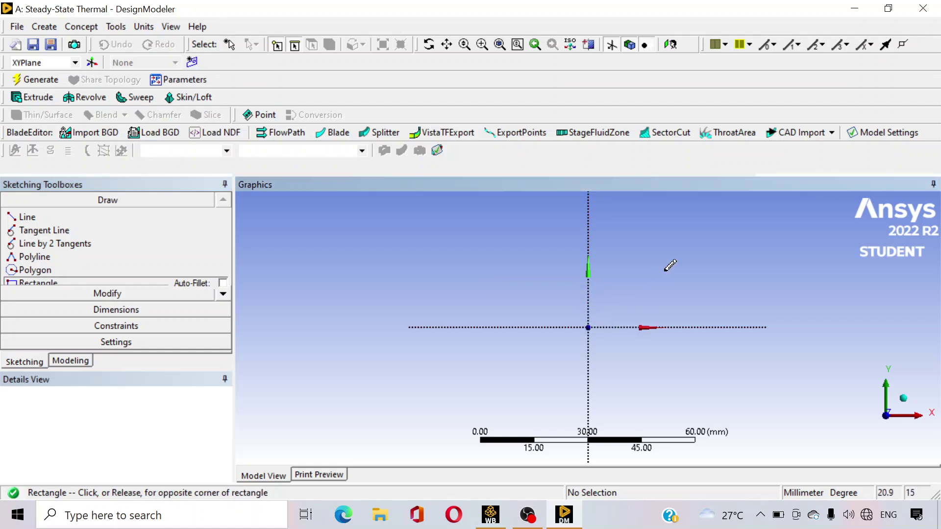
left_click(807, 237)
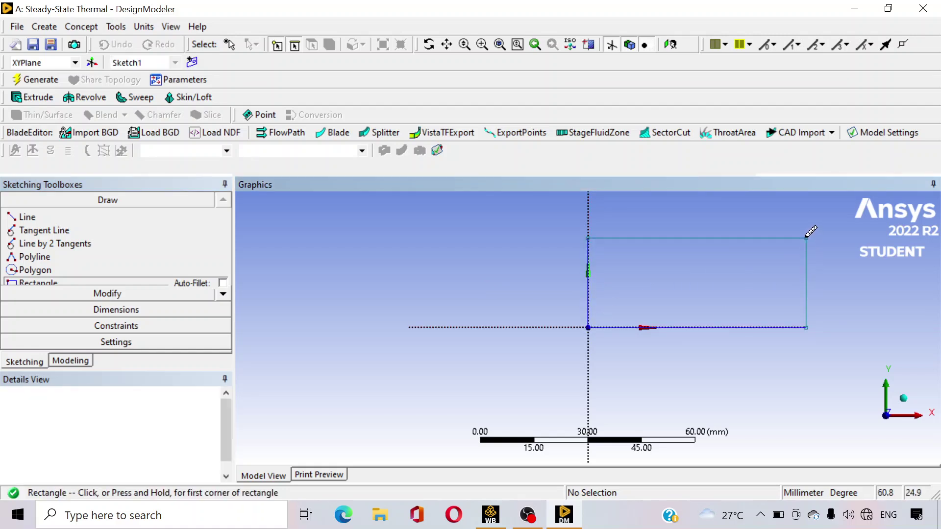
Step: Dimension the rectangle's top edge and right edge with general dimensions
left_click(131, 312)
left_click(670, 243)
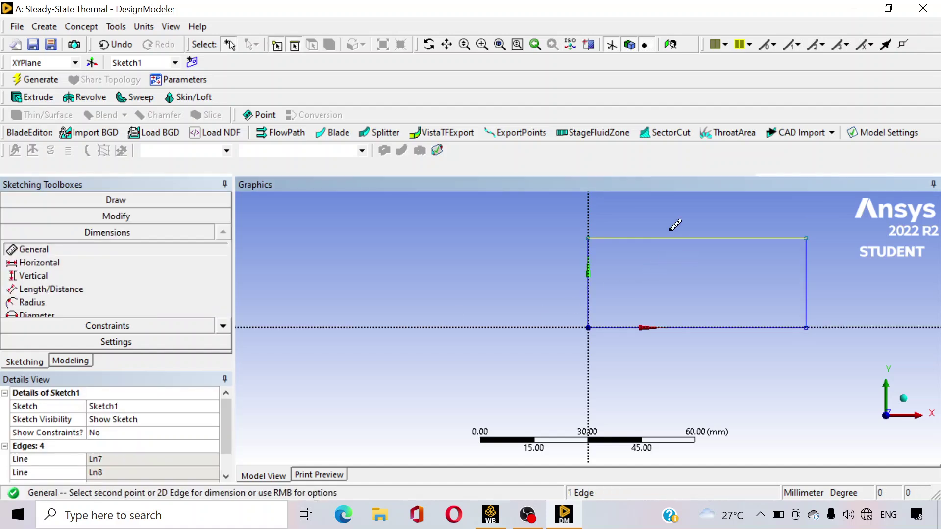
left_click(674, 216)
left_click(814, 294)
left_click(831, 275)
Step: Set the rectangle's horizontal dimension to 60 mm and its vertical dimension to 40 mm, and generate the model
left_click(120, 461)
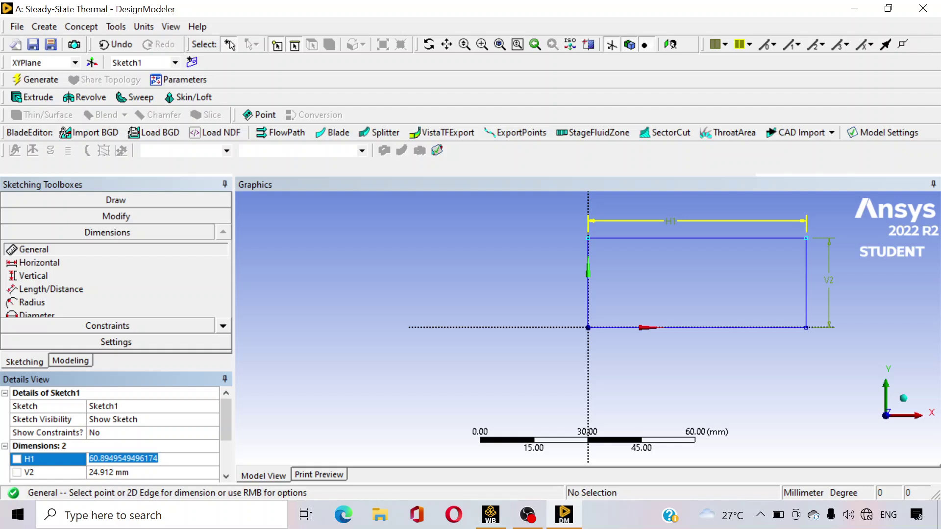
type("60")
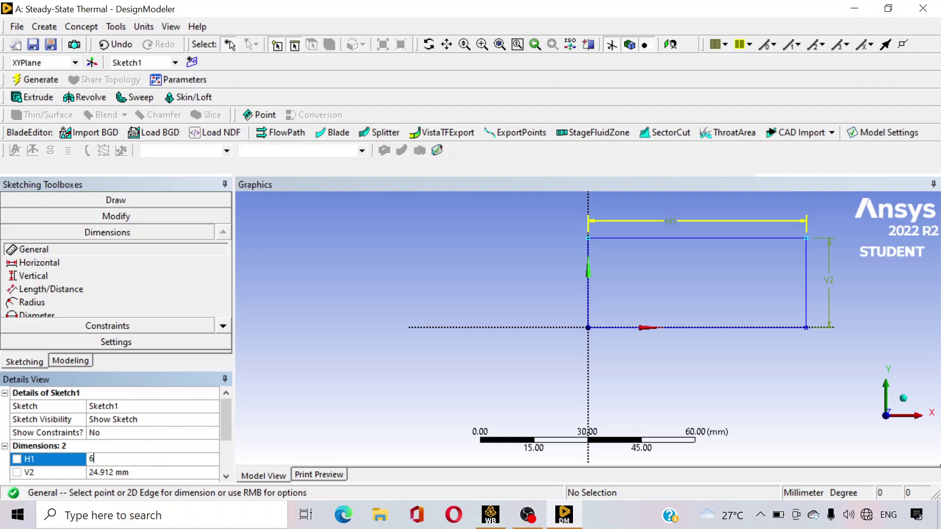
left_click(129, 473)
type("40")
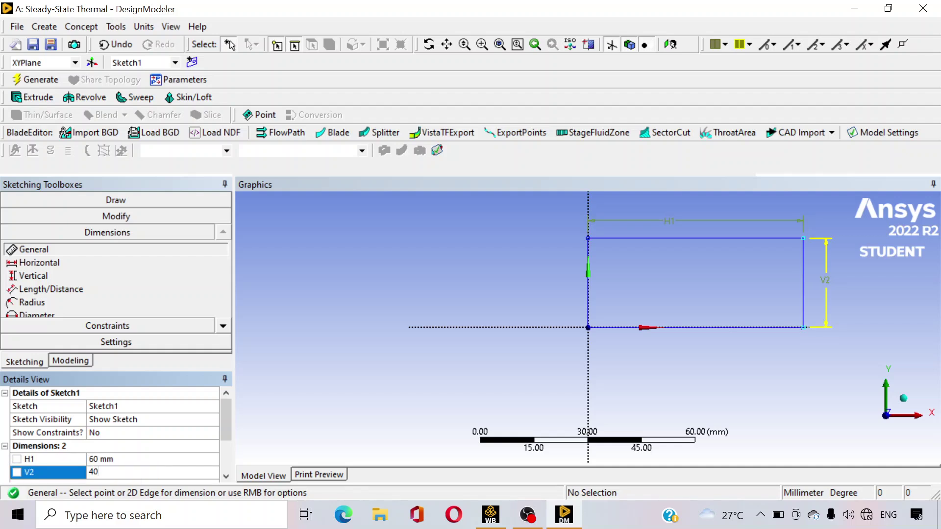
key("Return")
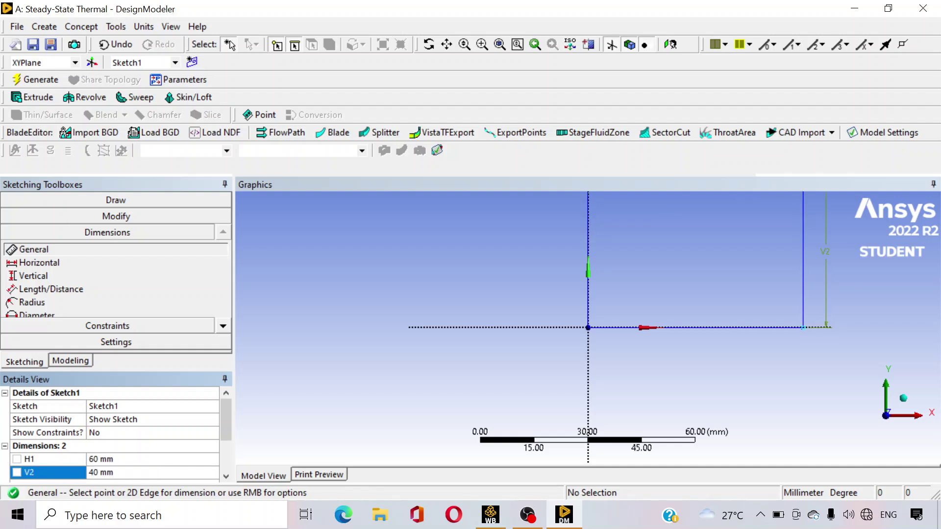
scroll(759, 393, "down", 2)
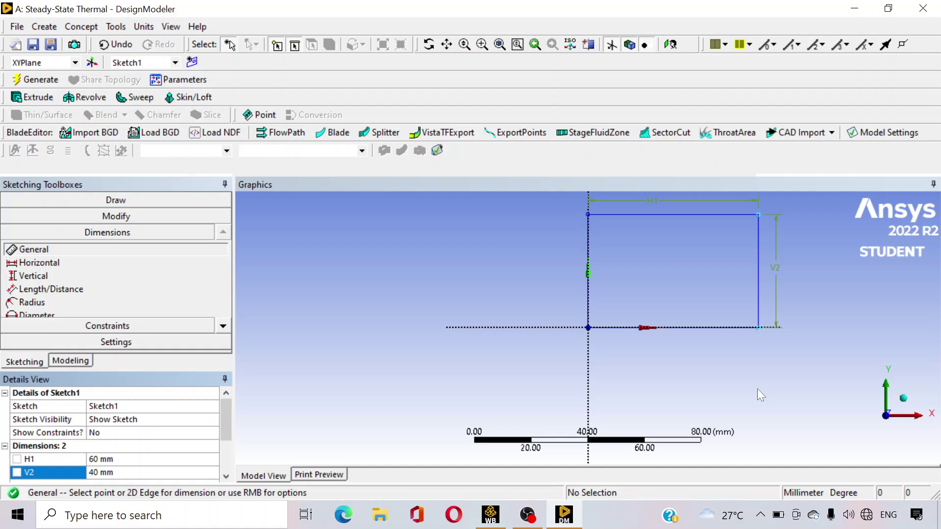
left_click(43, 85)
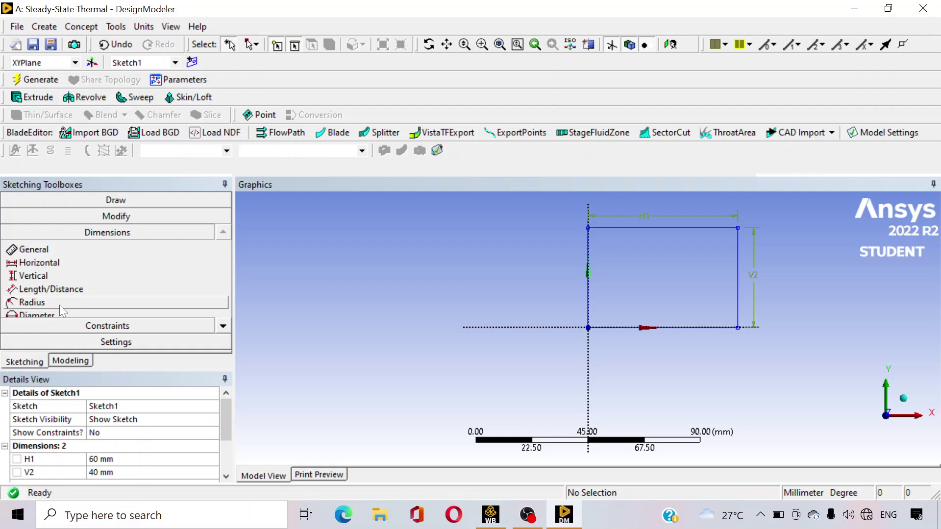
Step: Extrude the rectangle sketch to a fixed depth of 120 mm in the normal direction and generate the solid block
left_click(36, 100)
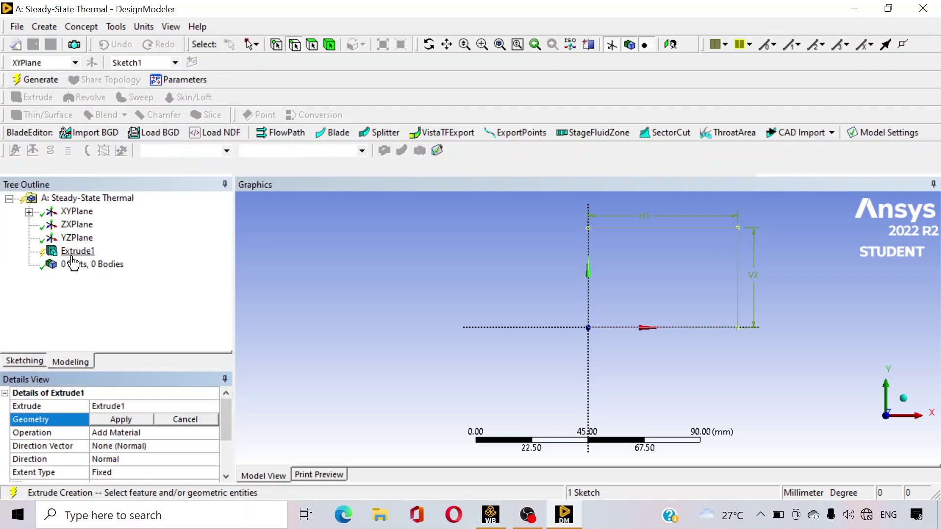
left_click(29, 212)
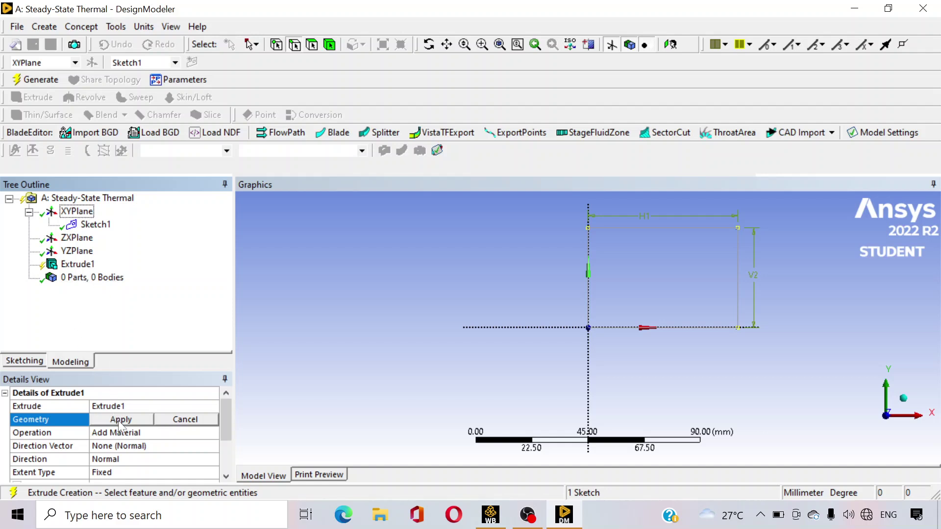
left_click(94, 225)
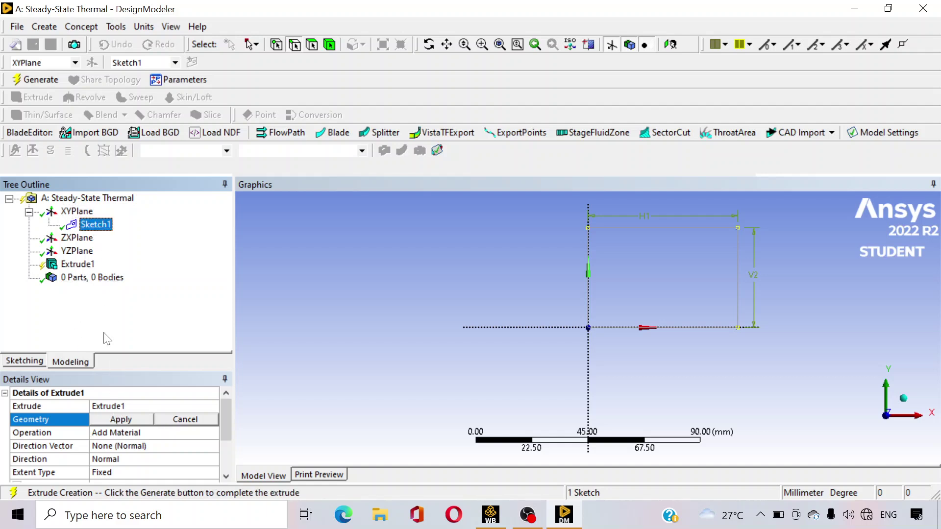
left_click(120, 419)
scroll(139, 448, "down", 2)
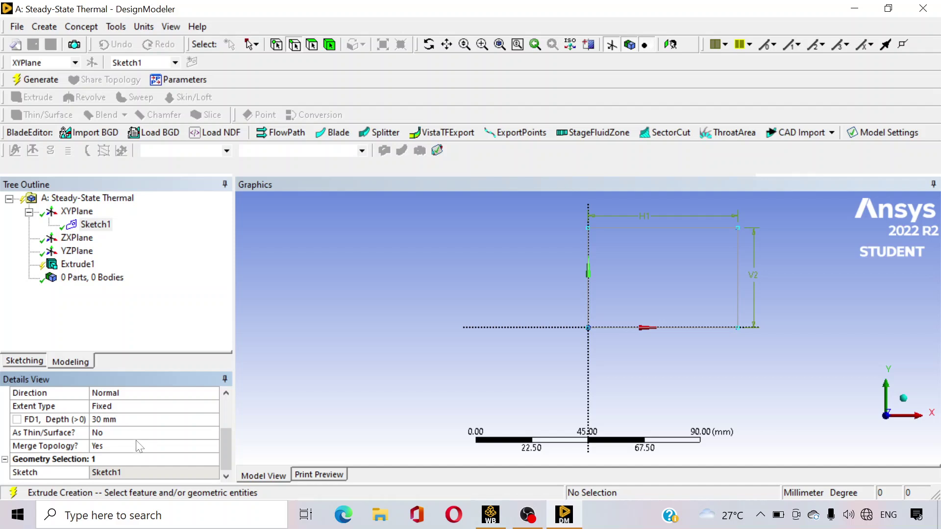
left_click(150, 421)
type("12")
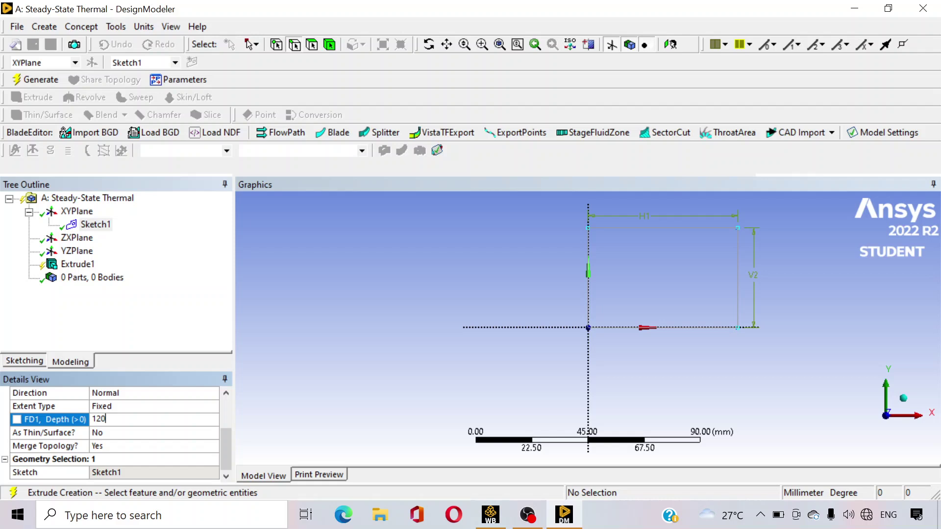
type("0")
key("Return")
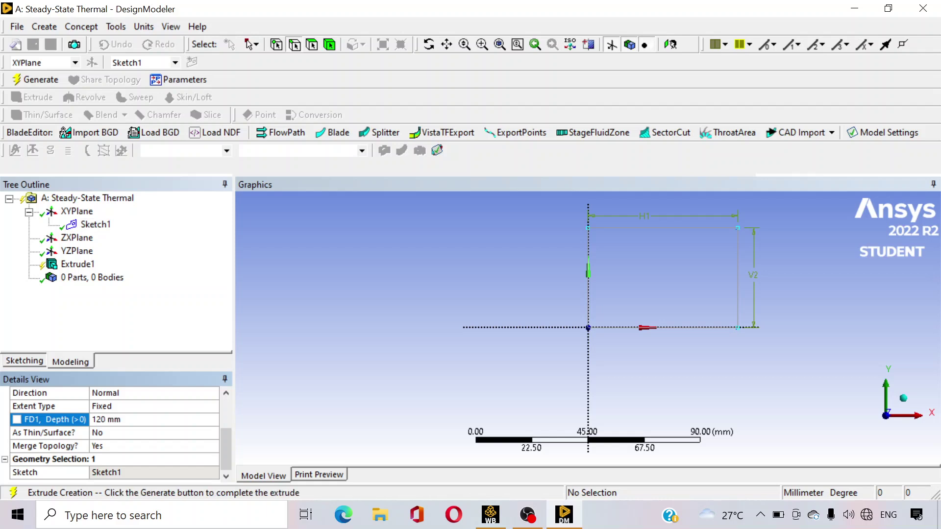
left_click(39, 80)
middle_click_drag(736, 323, 626, 328)
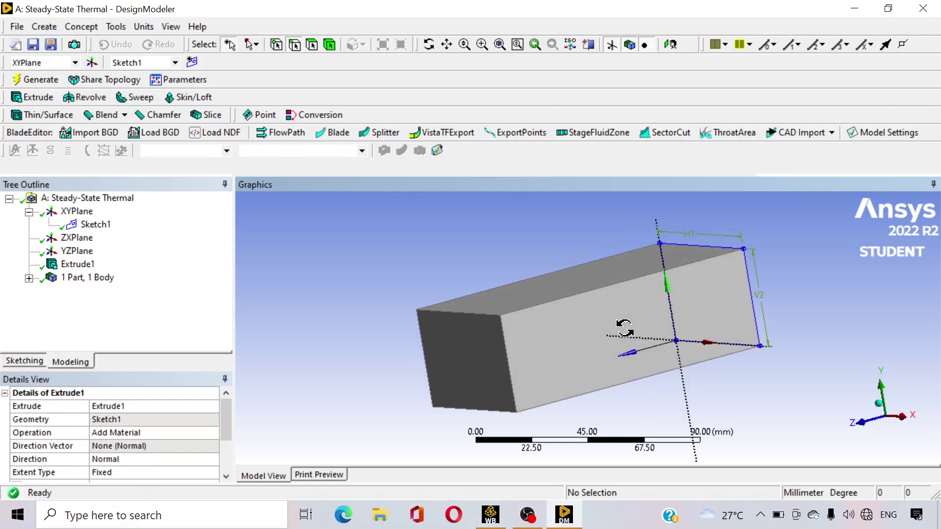
scroll(649, 337, "down", 2)
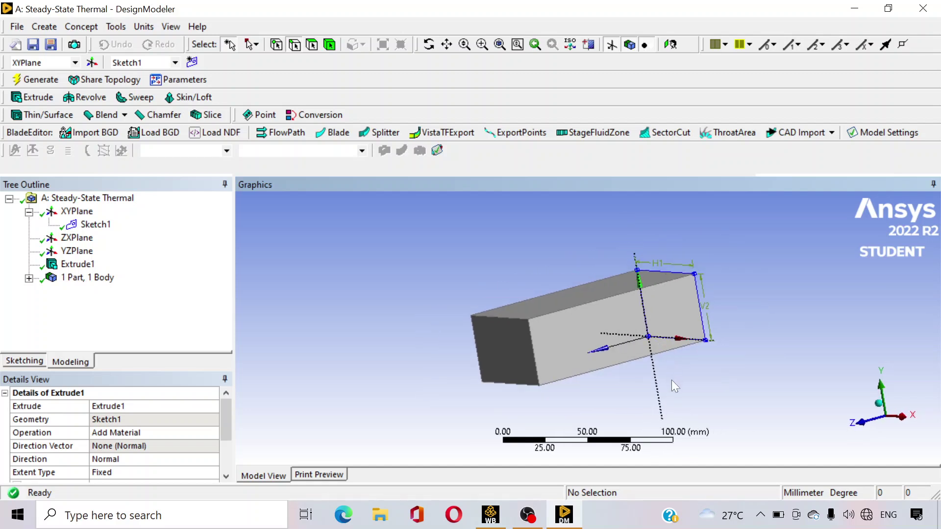
Step: Start a Translate body transformation and assign the extruded solid block as the body to move
middle_click_drag(742, 409, 760, 382)
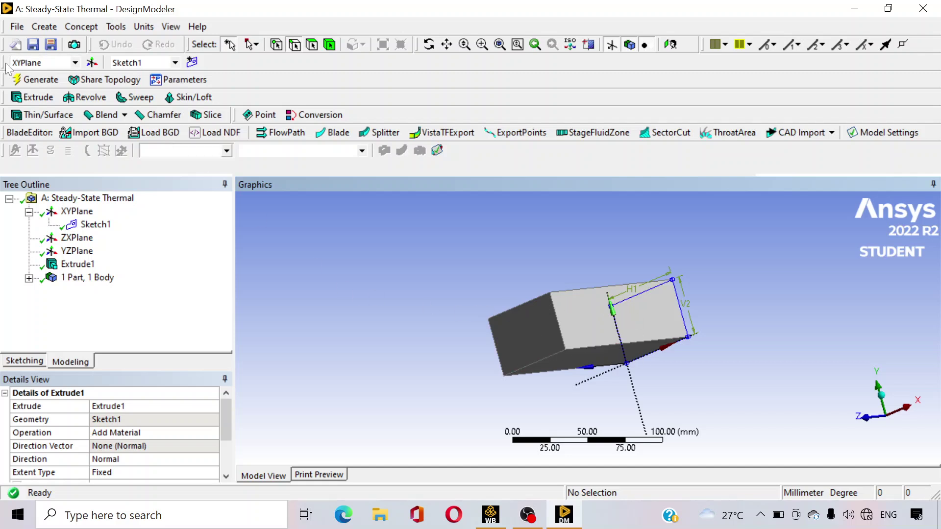
left_click(44, 27)
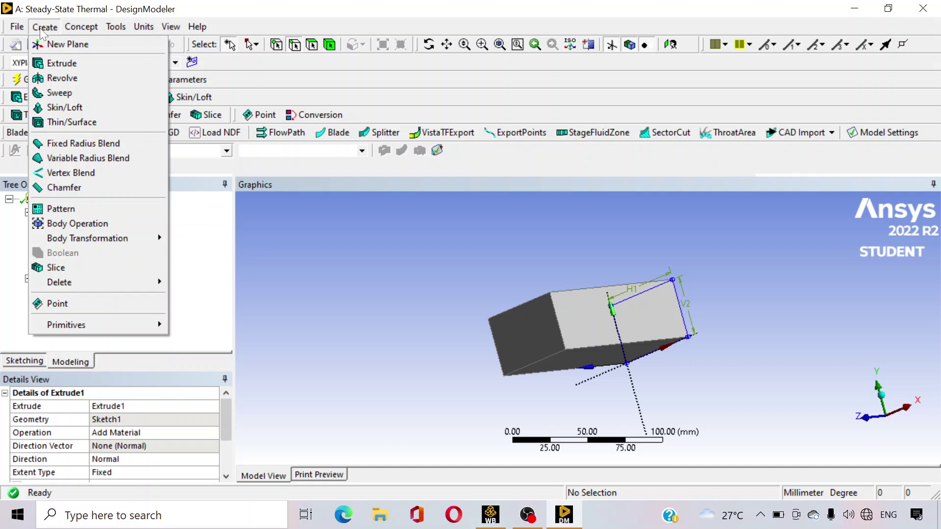
mouse_move(89, 237)
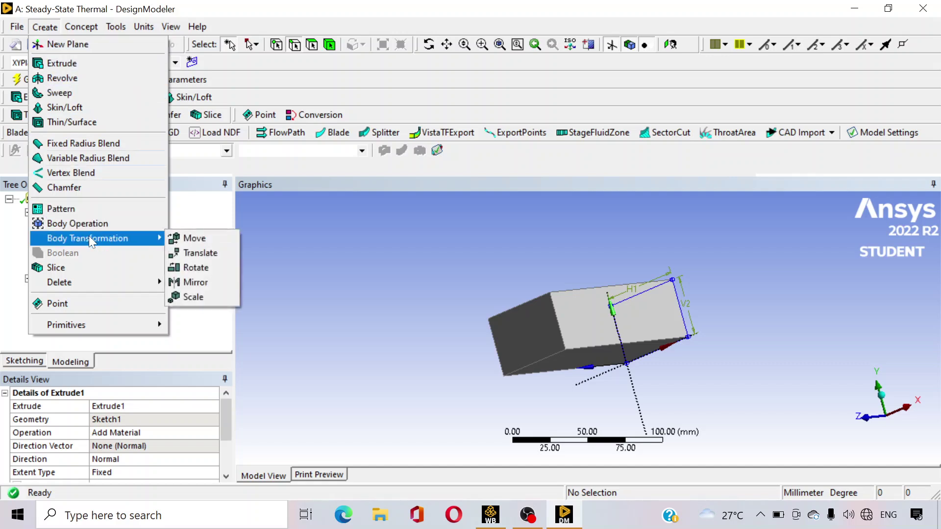
left_click(203, 253)
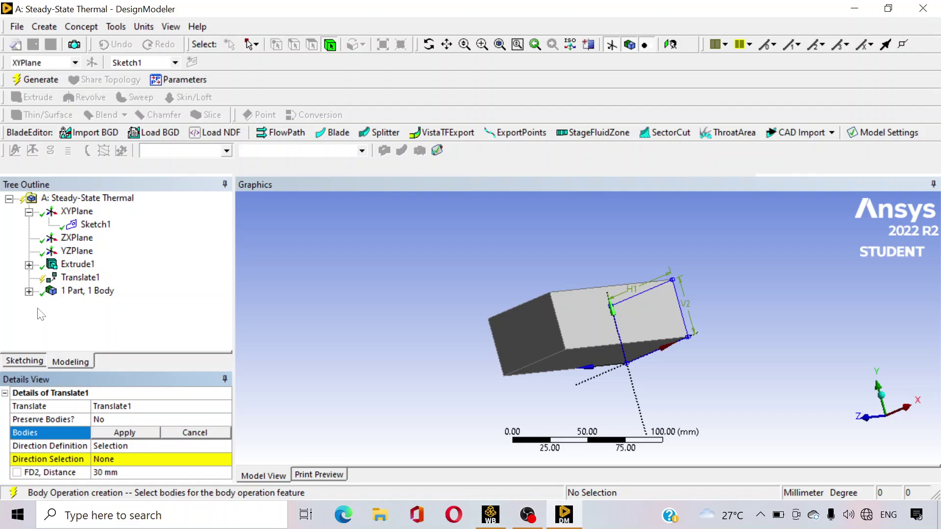
left_click(28, 291)
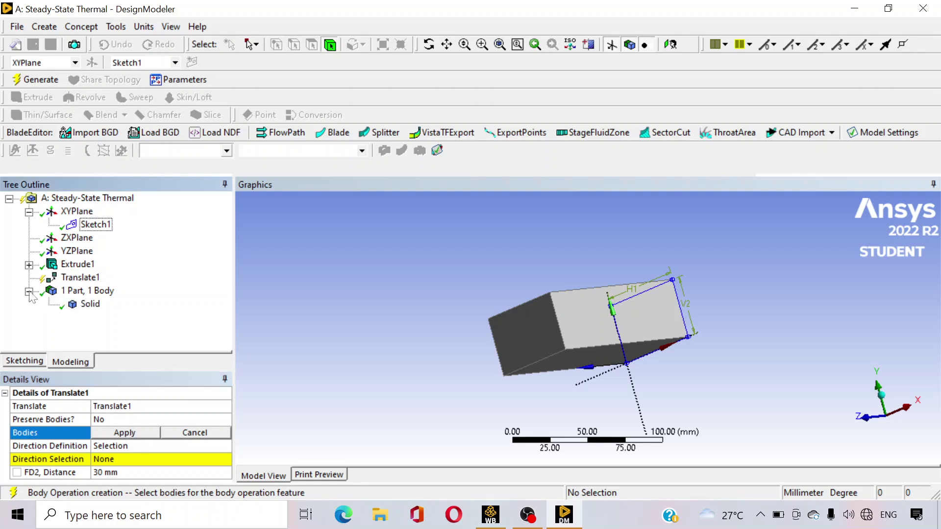
left_click(84, 304)
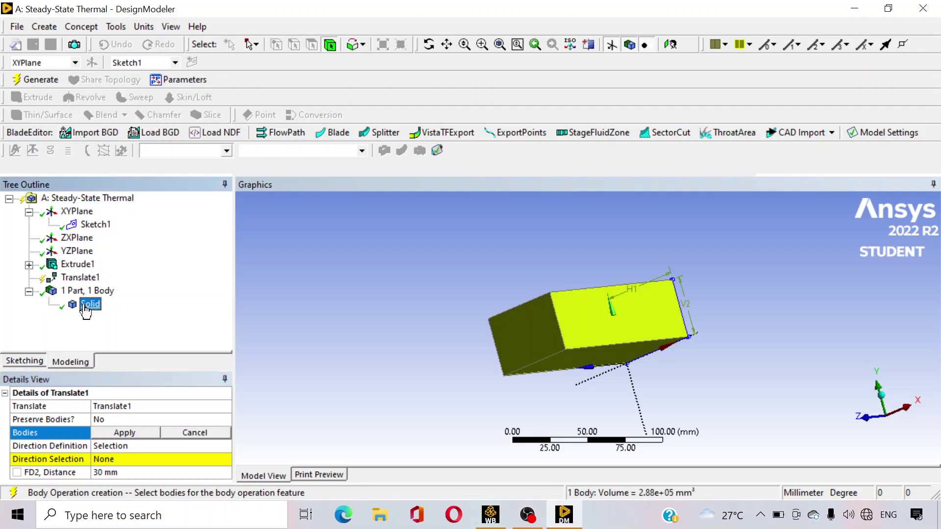
left_click(145, 434)
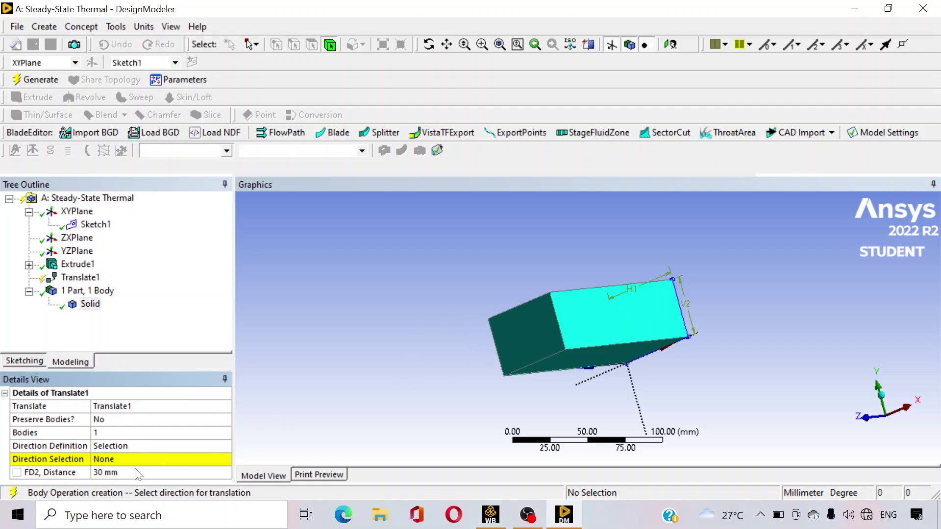
Step: Define the translation direction by coordinates and set its Z offset to 130 mm
left_click(140, 446)
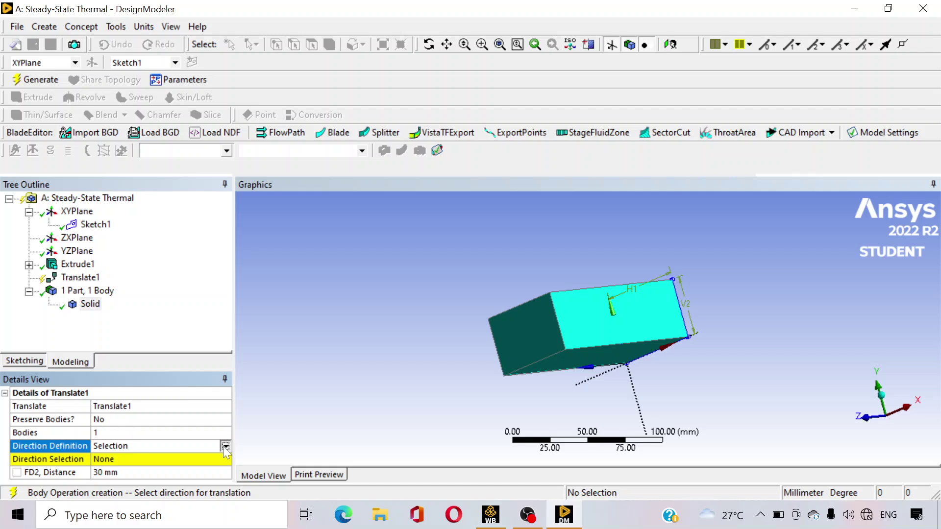
left_click(224, 446)
left_click(177, 467)
scroll(157, 474, "down", 1)
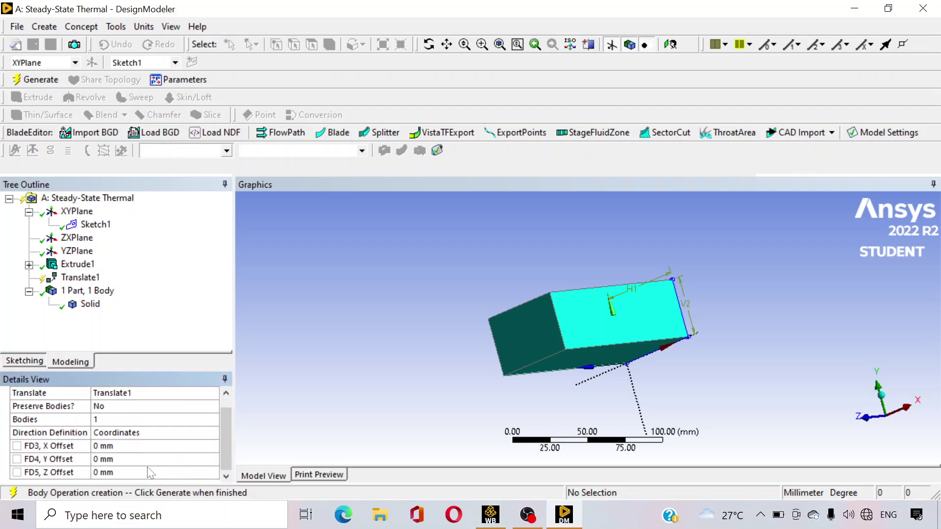
left_click(150, 473)
type("1")
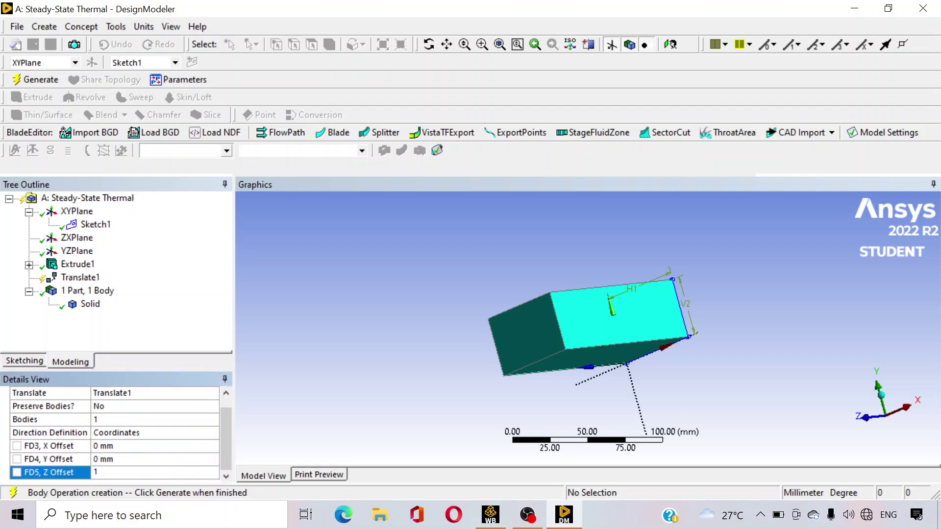
type("30")
key("Return")
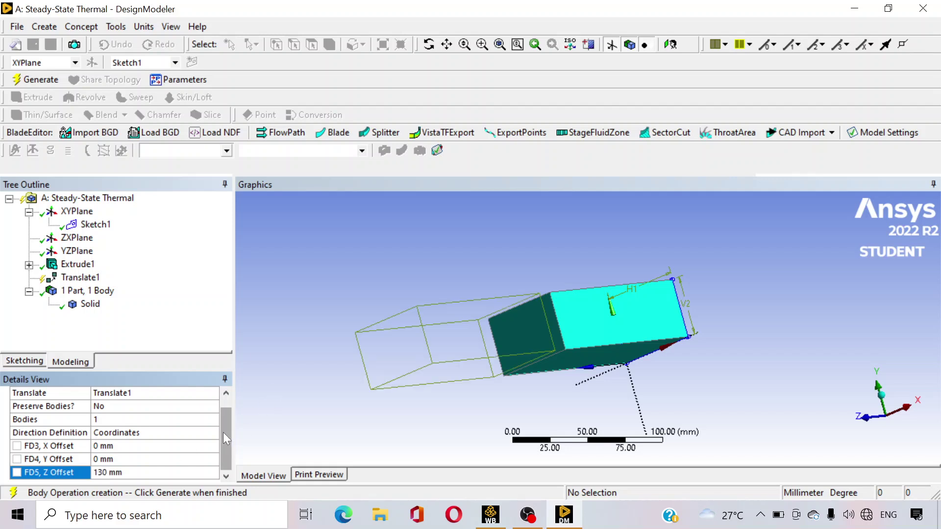
Step: Set the translation to preserve the original body and generate the second block
left_click_drag(222, 432, 222, 411)
left_click(139, 423)
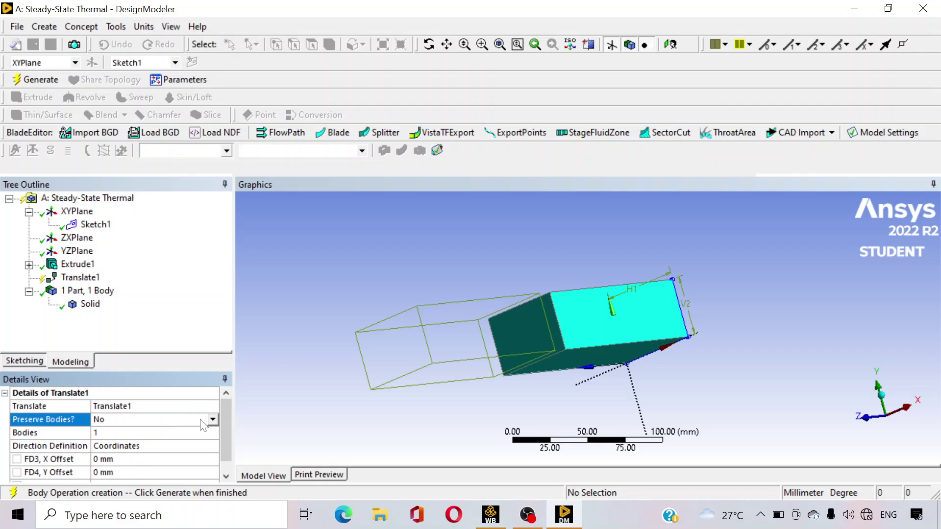
left_click(213, 420)
left_click(186, 440)
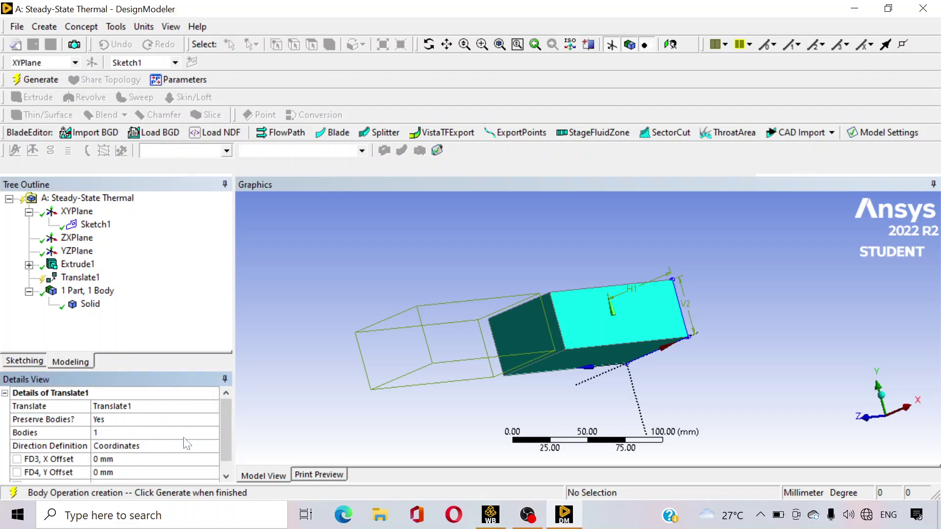
left_click(41, 79)
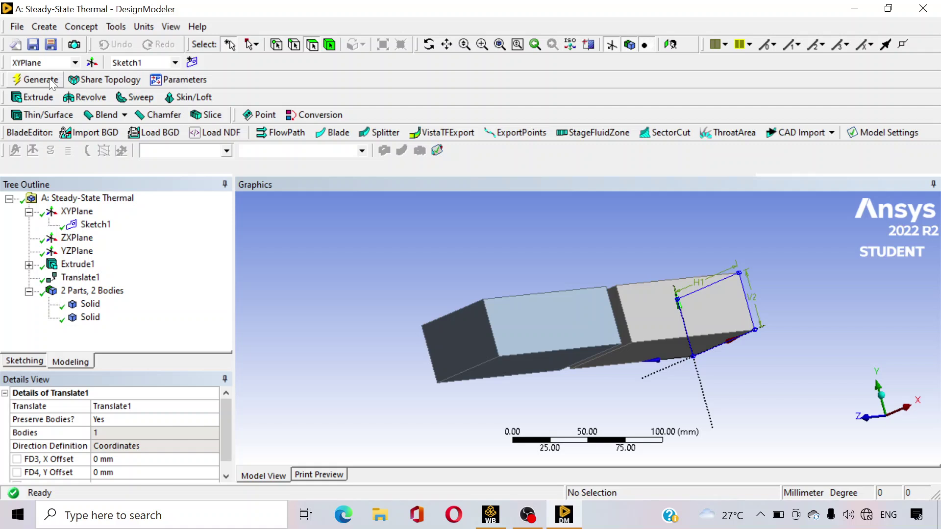
Step: Close the geometry editor and open the Steady-State Thermal system's Model cell in Ansys Mechanical
middle_click_drag(619, 392, 567, 376)
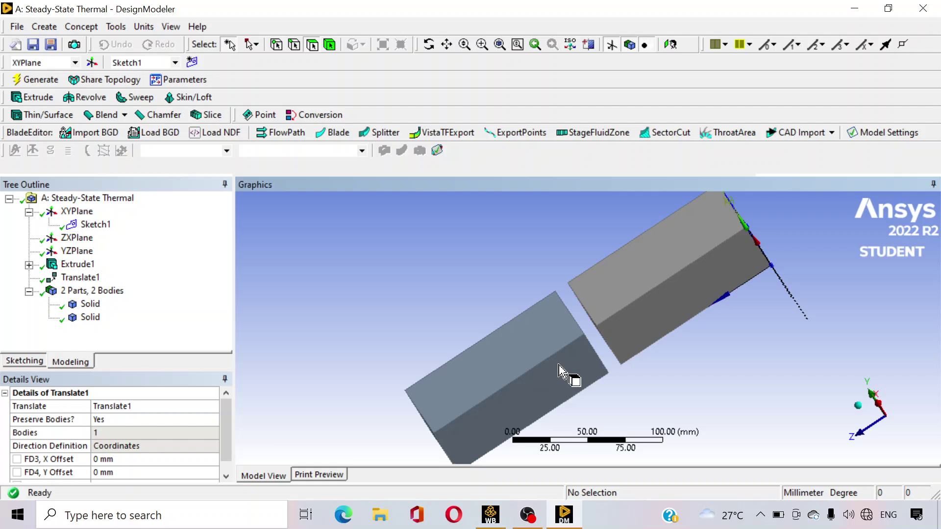
scroll(608, 352, "up", 2)
mouse_move(607, 351)
middle_mouse_down()
mouse_move(600, 375)
mouse_move(699, 346)
mouse_move(702, 329)
middle_mouse_up()
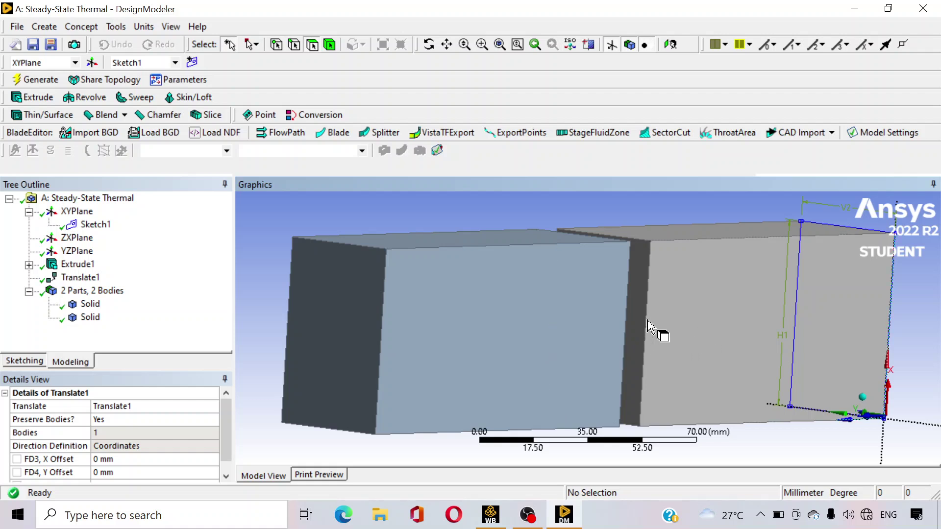
scroll(530, 237, "down", 1)
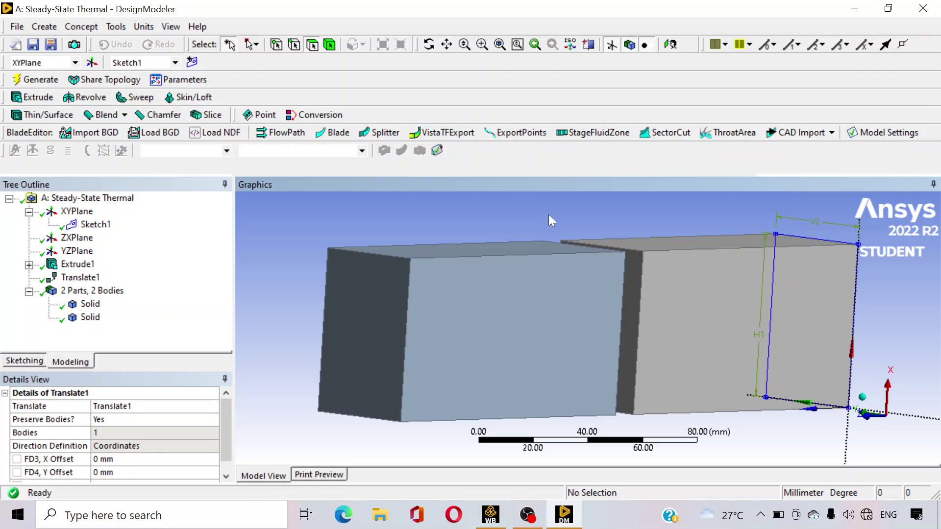
left_click(697, 216)
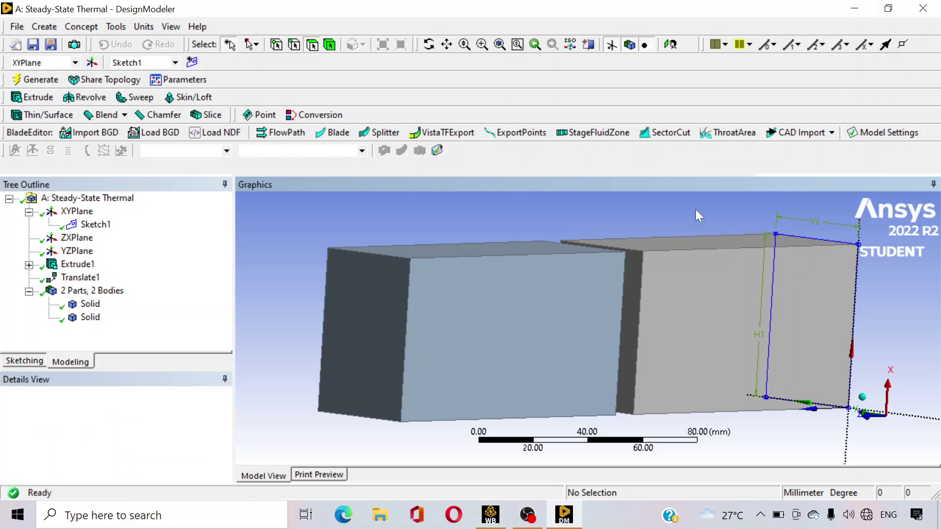
key("alt+F4")
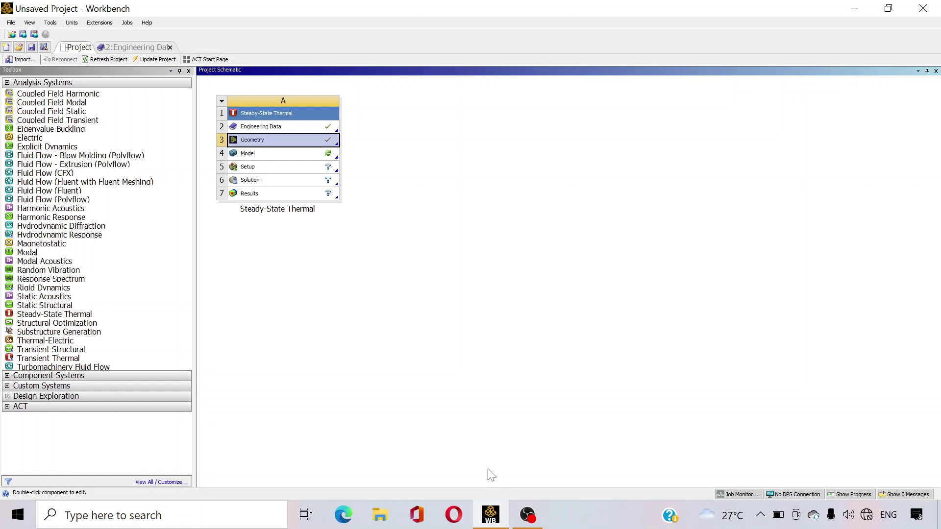
left_click(286, 155)
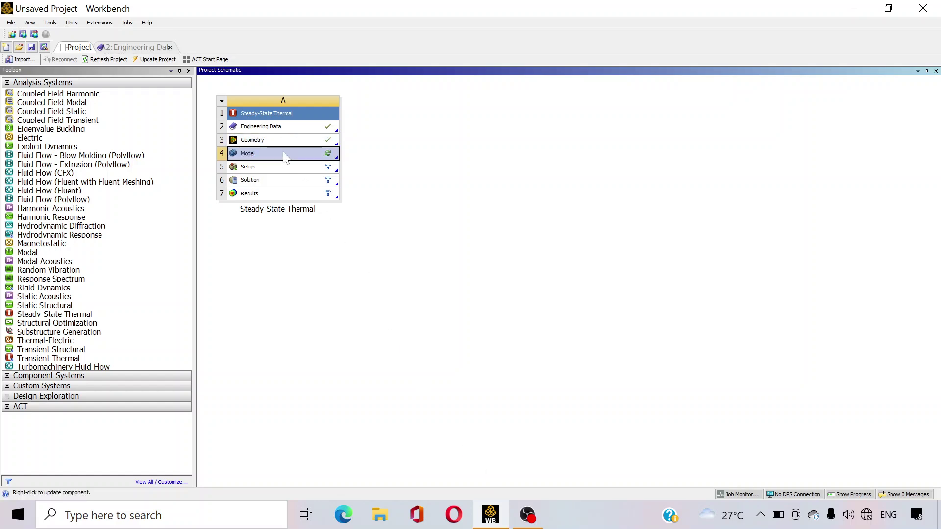
double_click(286, 155)
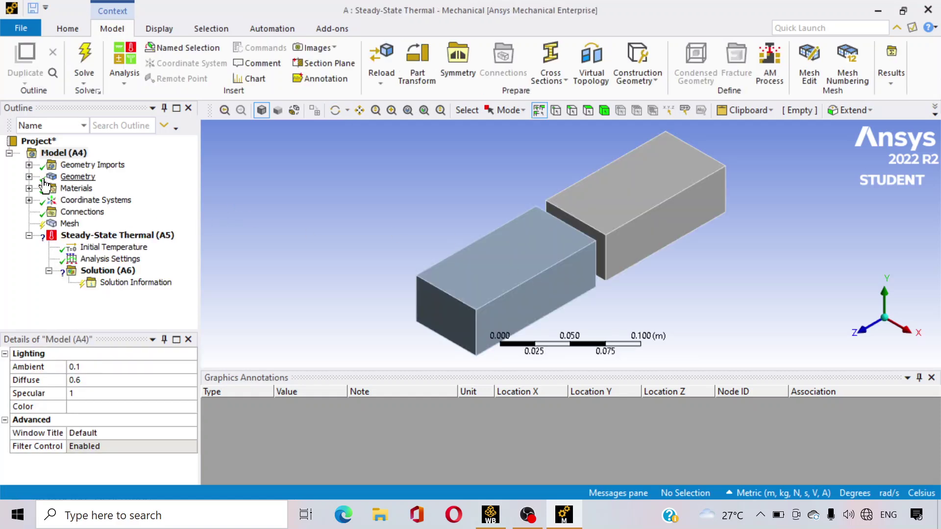
Step: Assign Aluminum as the material of the first solid, the original block at the origin
left_click(29, 177)
left_click(88, 188)
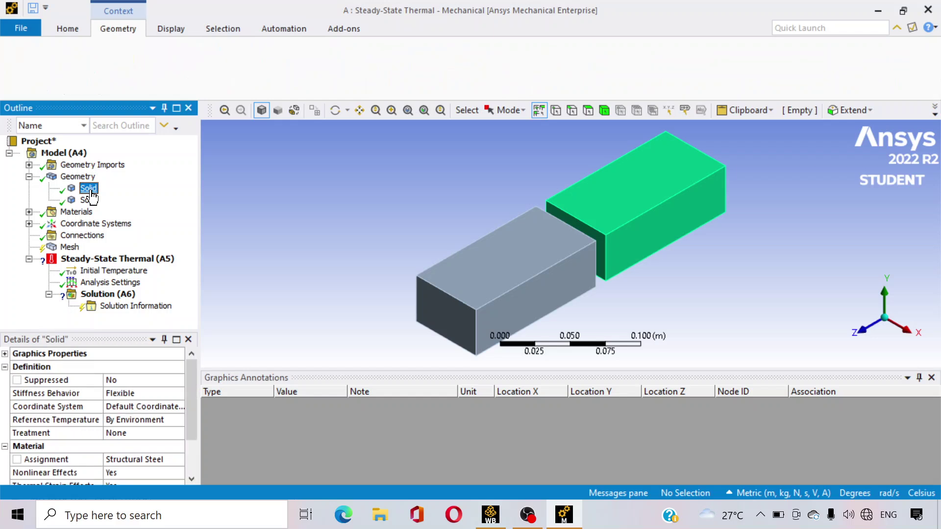
left_click(89, 200)
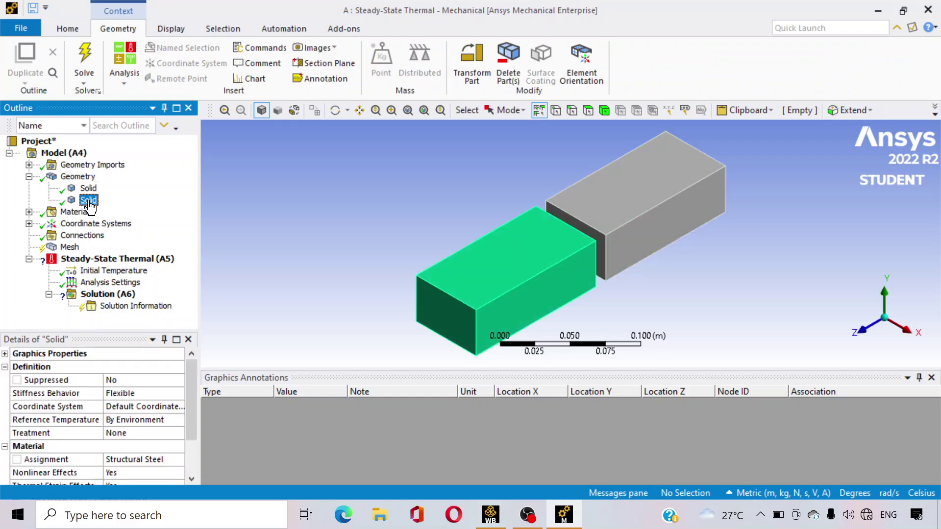
left_click(89, 189)
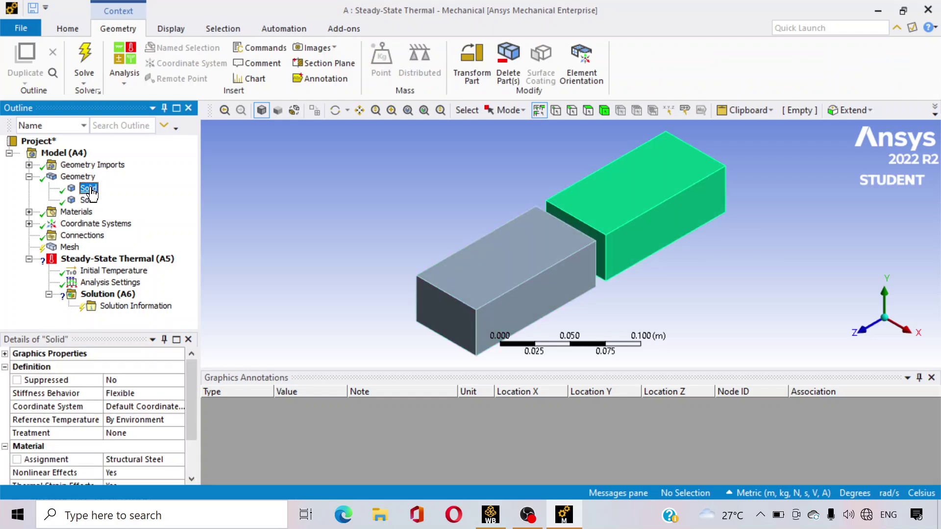
left_click_drag(192, 390, 190, 413)
left_click(167, 421)
left_click(179, 420)
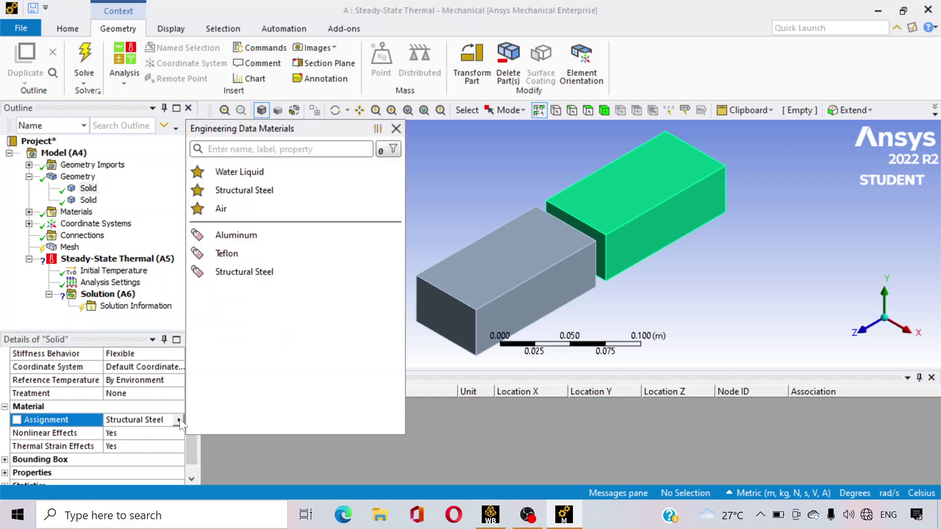
left_click(252, 237)
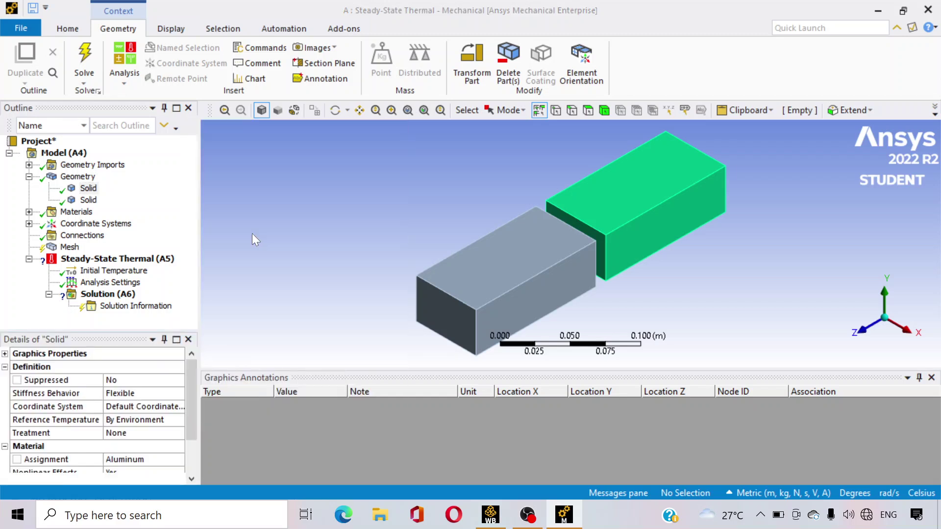
Step: Assign Teflon as the material of the second solid, the translated block
left_click(88, 200)
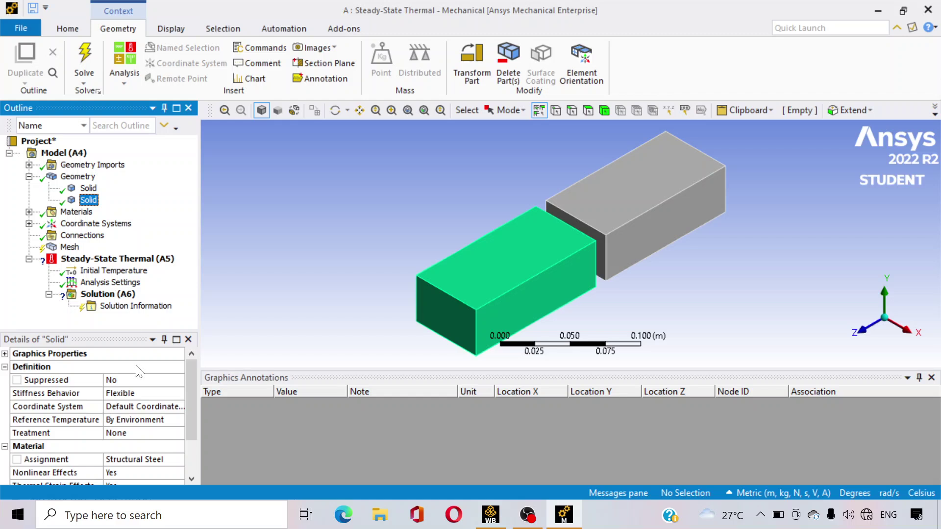
left_click(154, 461)
left_click(179, 459)
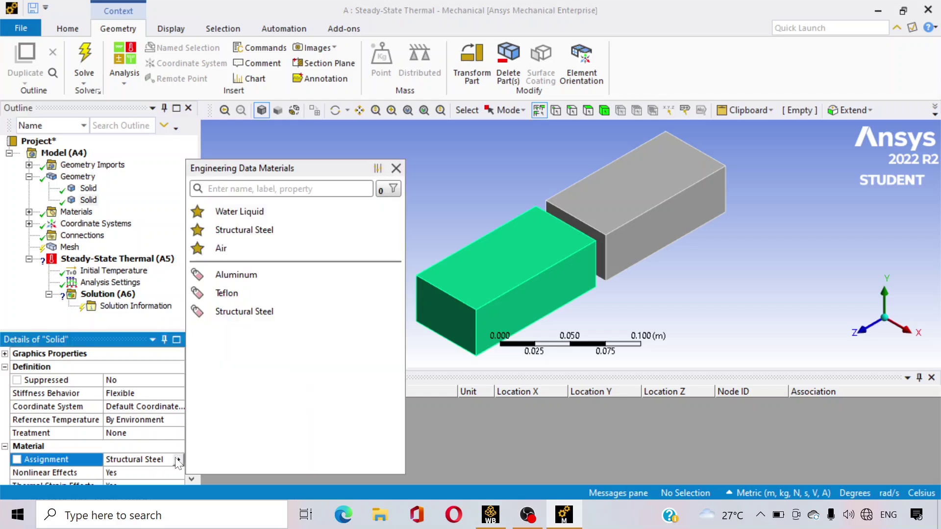
left_click(250, 293)
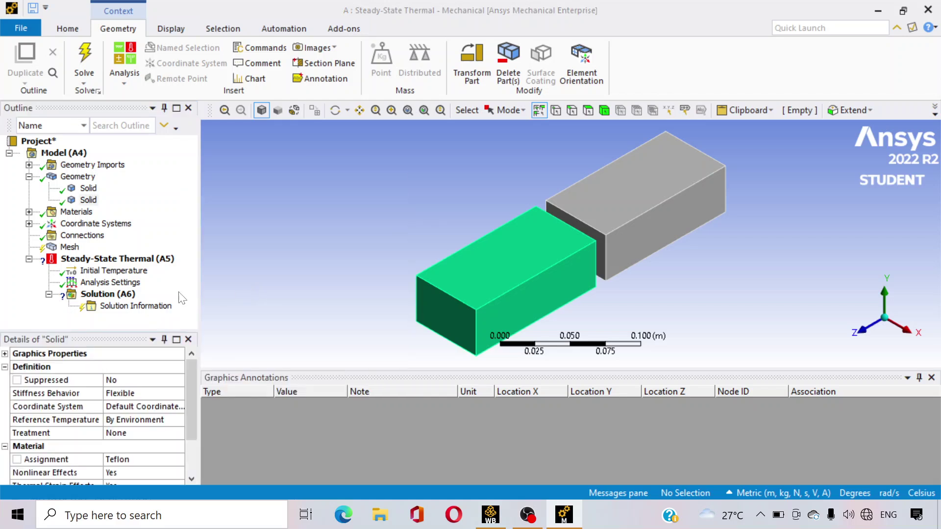
scroll(187, 393, "down", 2)
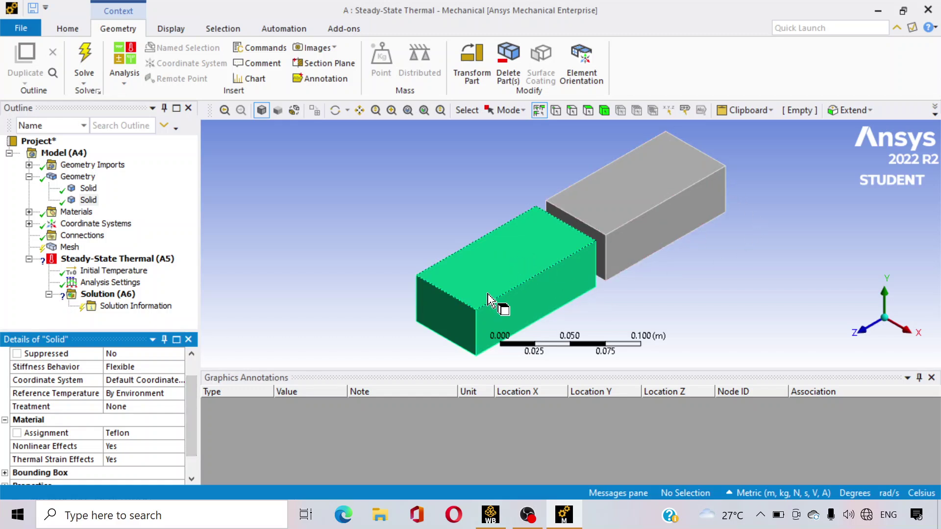
Step: Generate the mesh on both blocks with the default mesh settings
left_click(70, 247)
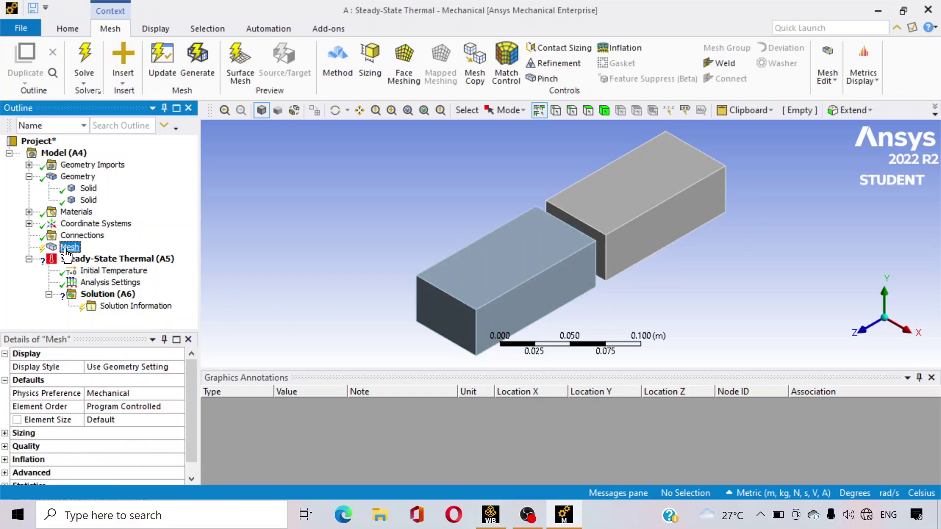
left_click(204, 66)
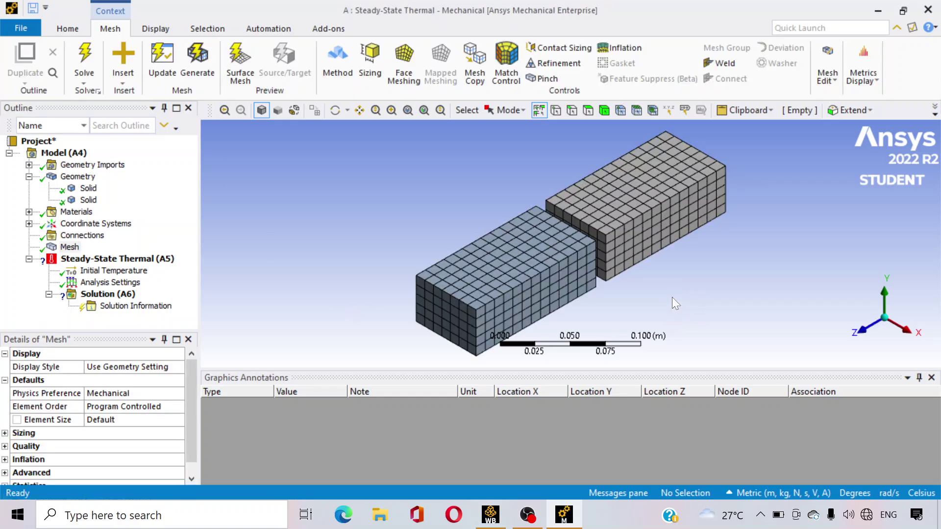
scroll(672, 297, "up", 1)
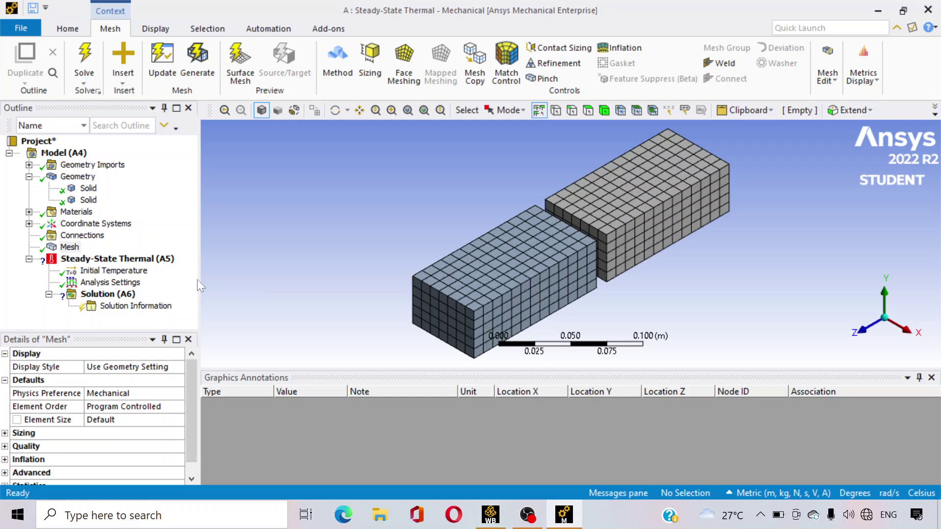
Step: Add a Temperature load of 600 °C to the outer end face of the grey block
left_click(125, 260)
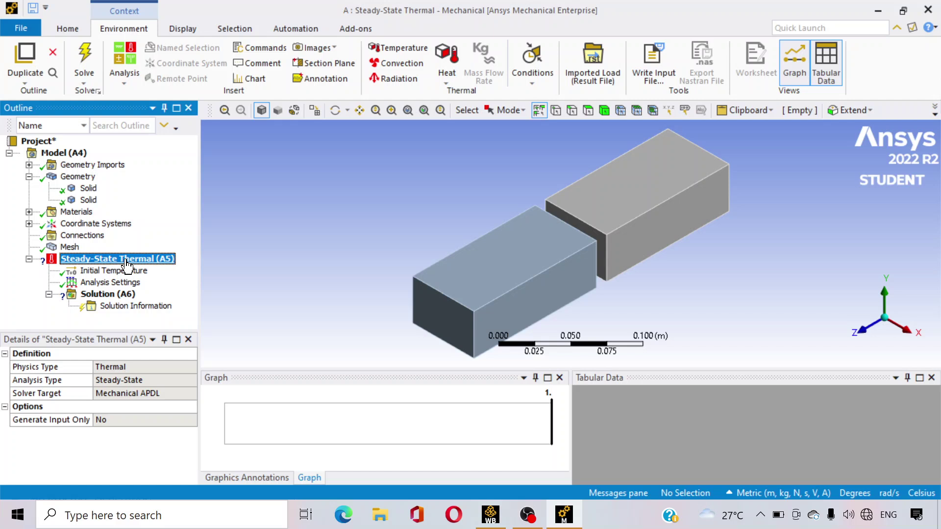
right_click(125, 260)
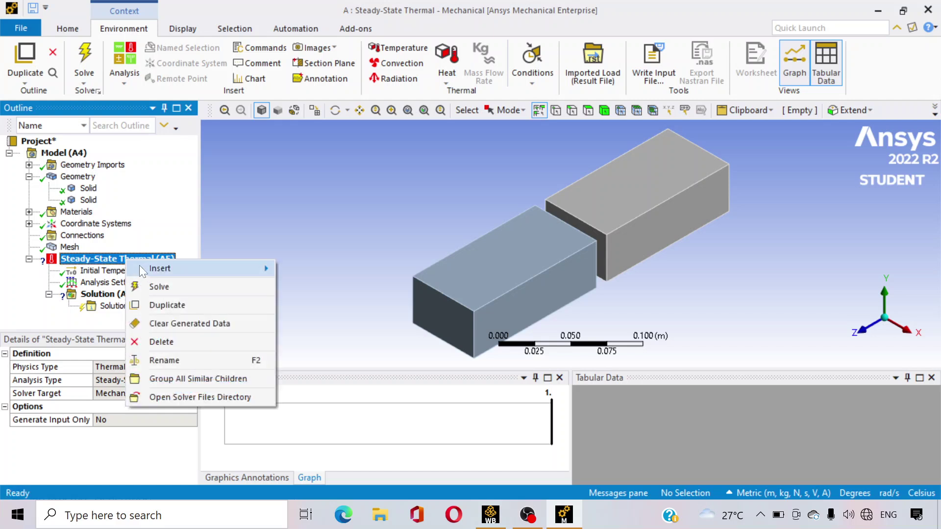
mouse_move(145, 267)
left_click(332, 252)
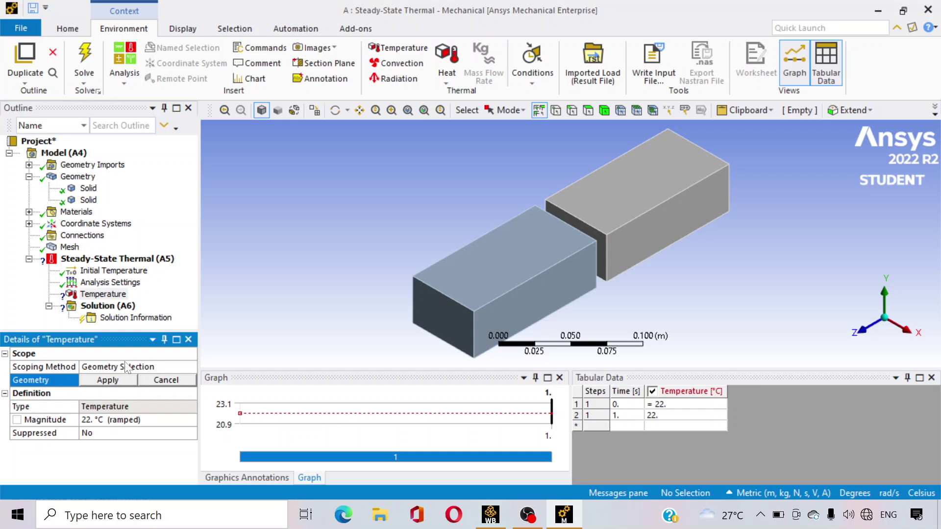
middle_click_drag(735, 319, 607, 331)
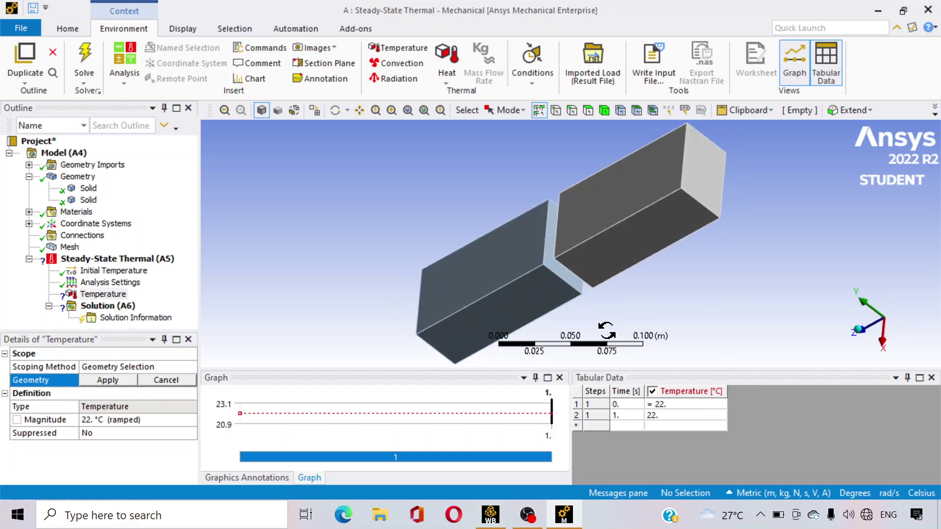
left_click(706, 172)
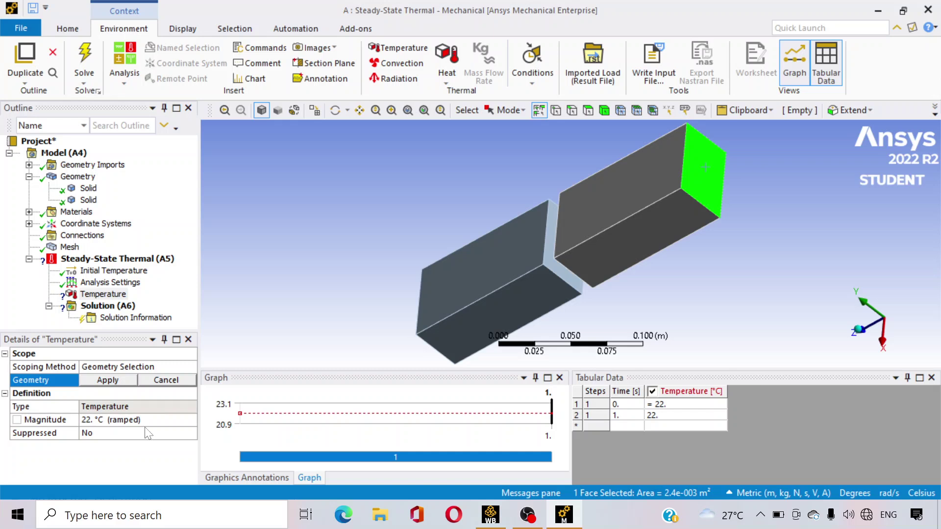
left_click(99, 381)
left_click(107, 420)
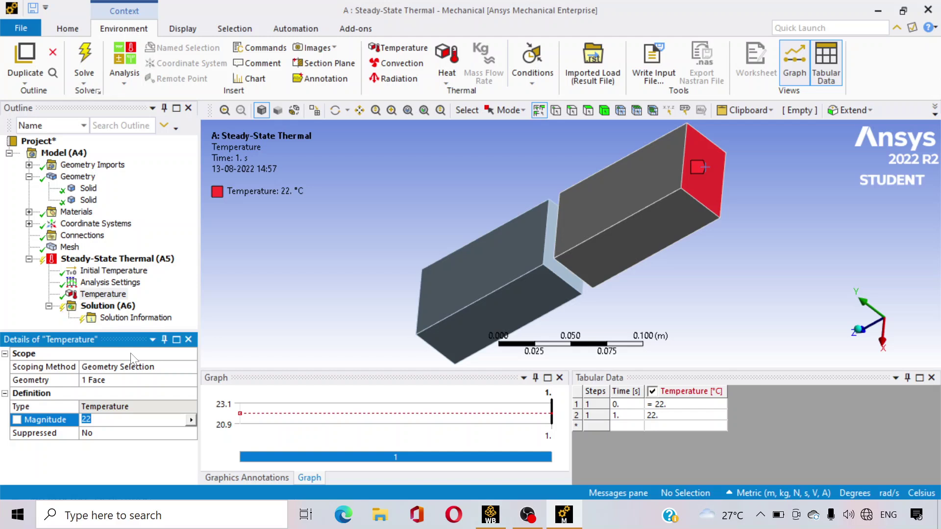
type("600")
key("Return")
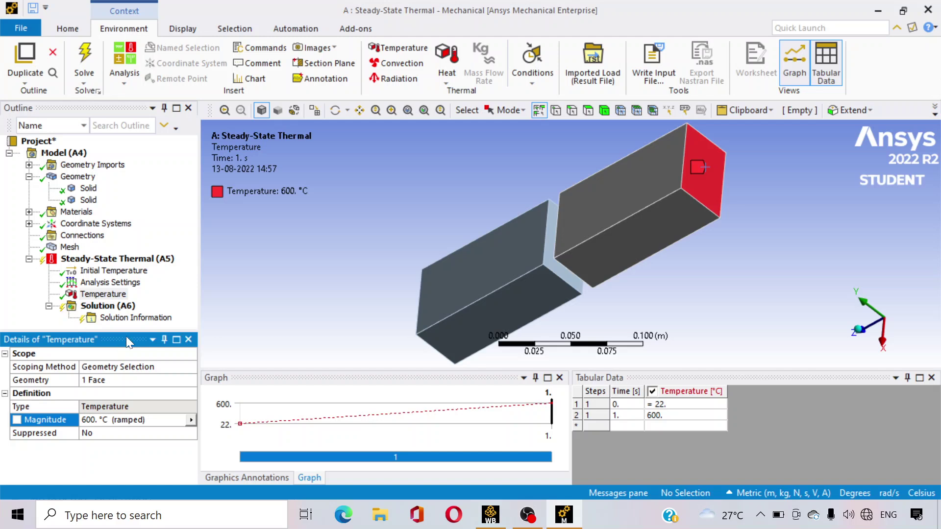
Step: Add a second Temperature load on the blue block's outer end face, using the default 22 °C
middle_click_drag(334, 323, 638, 260)
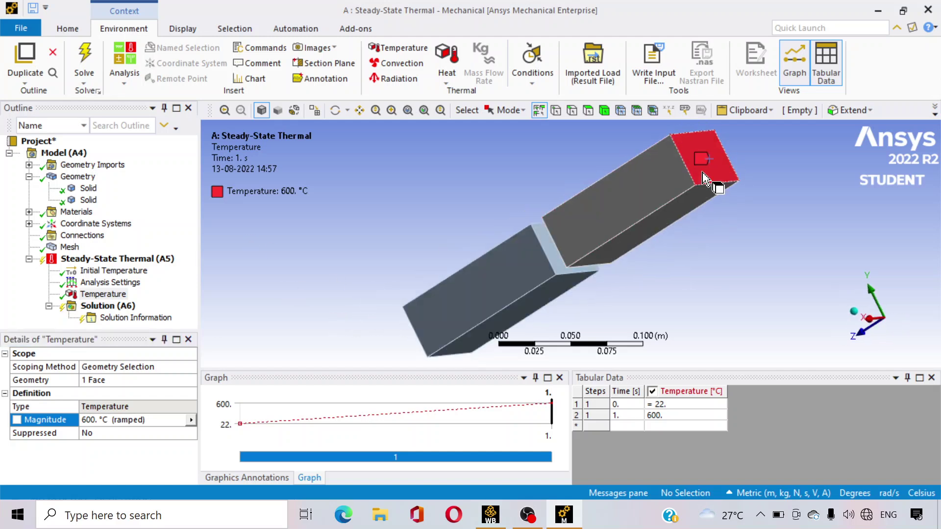
middle_click_drag(710, 275, 828, 223)
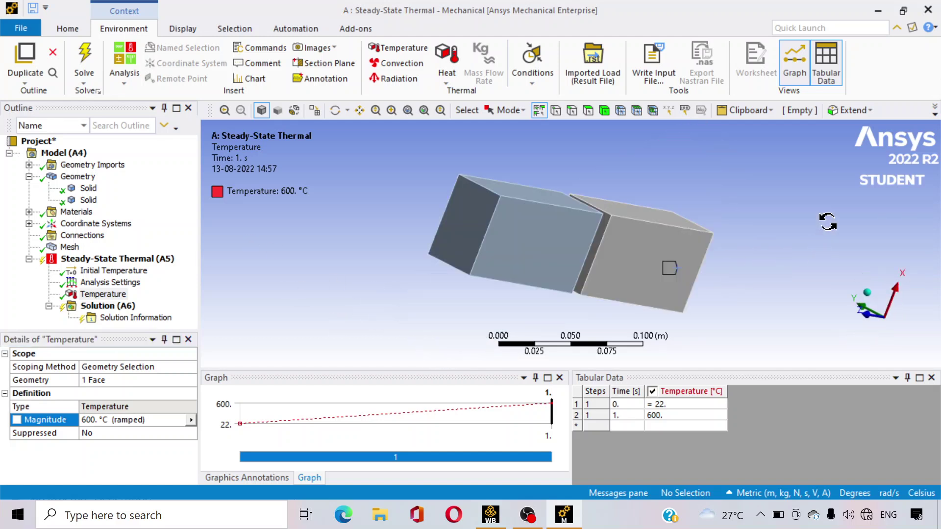
right_click(122, 265)
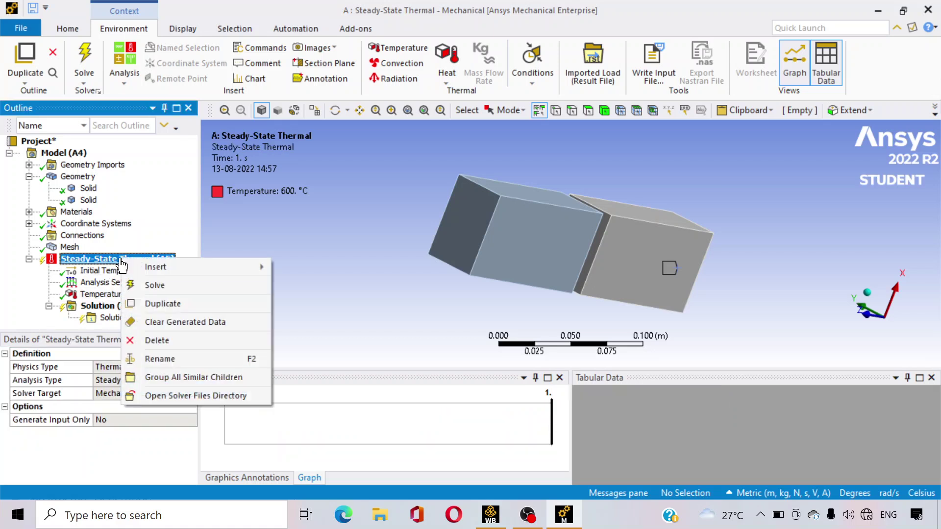
mouse_move(143, 264)
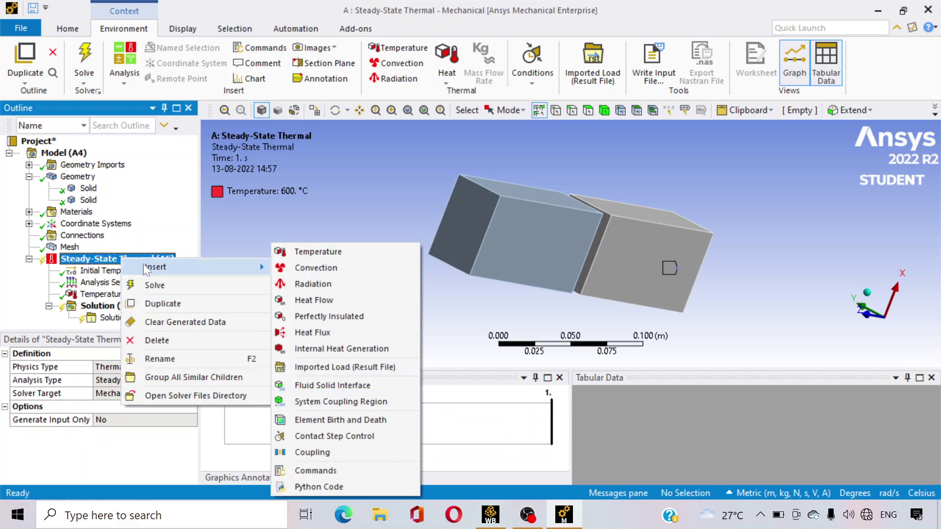
left_click(323, 248)
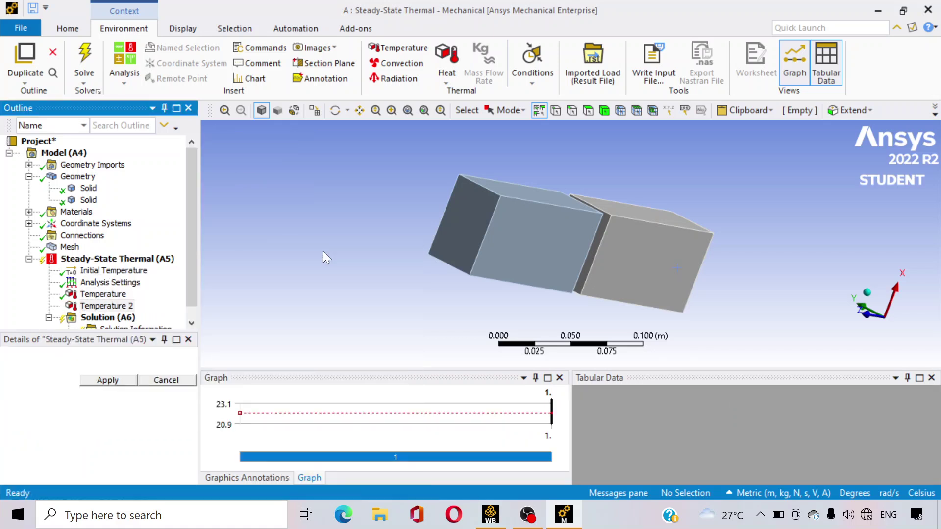
left_click(471, 226)
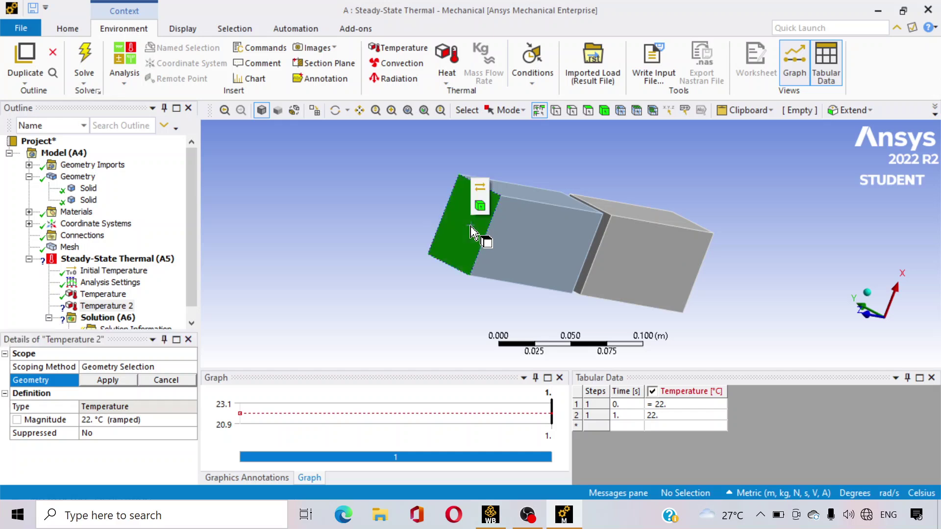
left_click(110, 382)
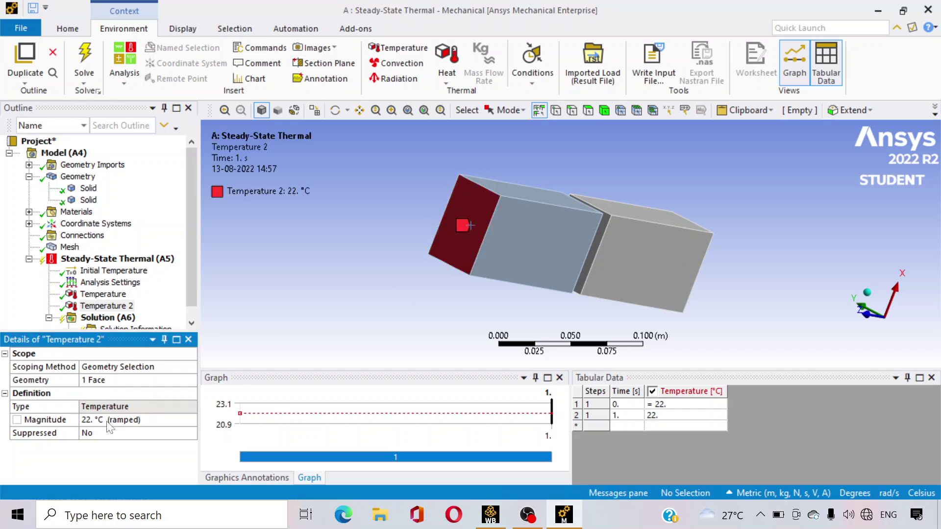
Step: Add a Radiation load to the grey block's inner end face, which faces the gap between the blocks
right_click(143, 263)
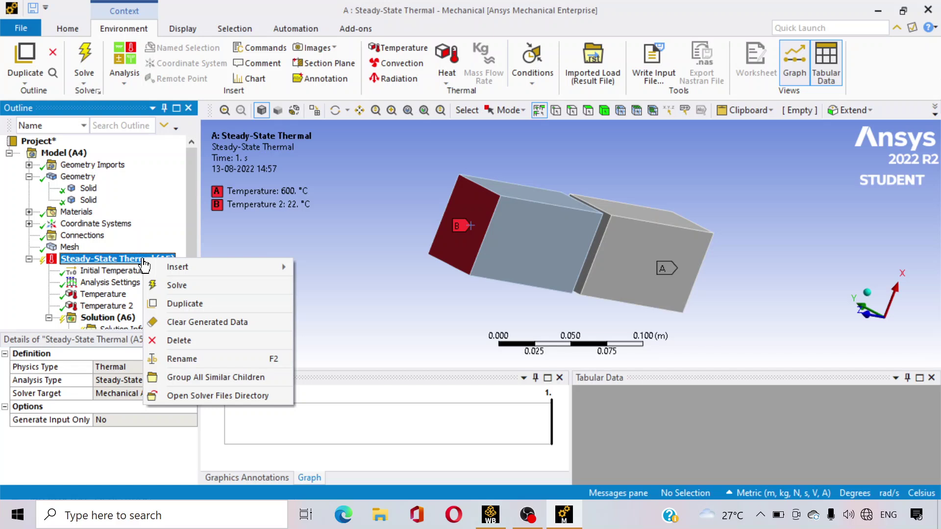
mouse_move(151, 266)
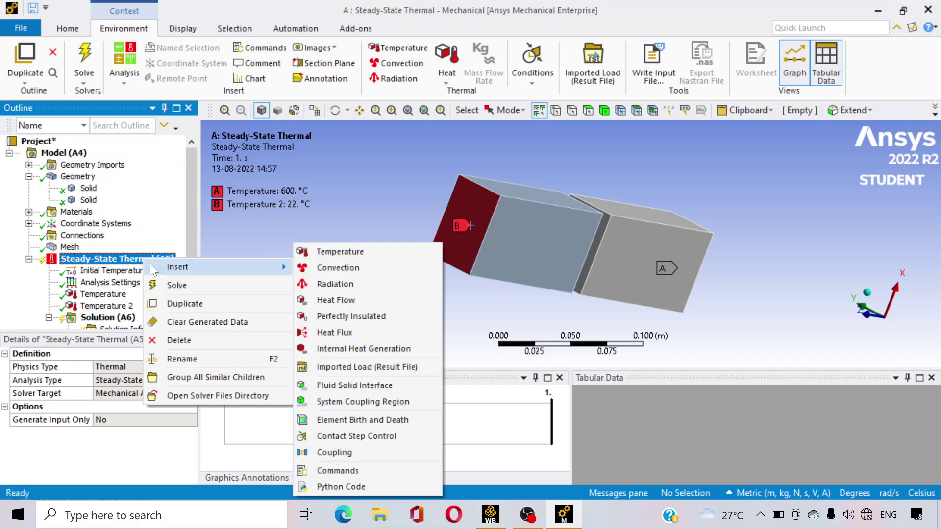
left_click(322, 284)
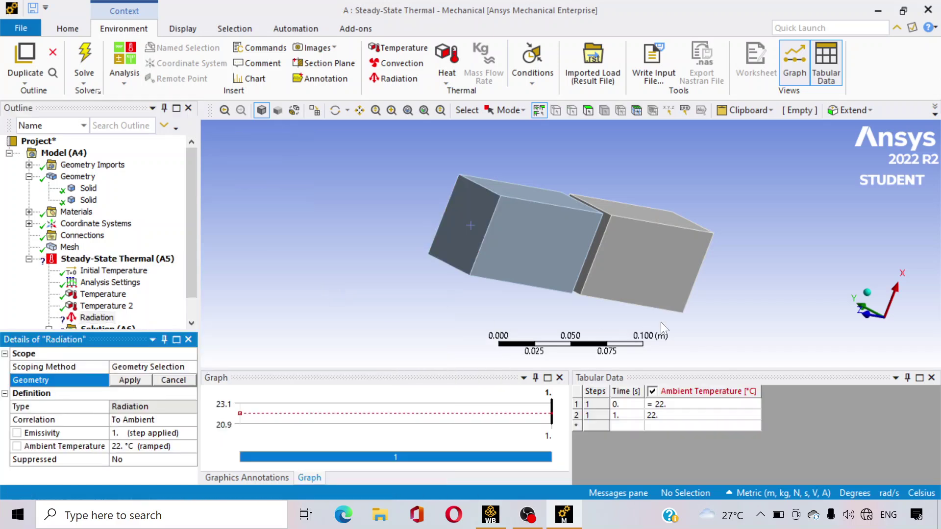
middle_click_drag(763, 229, 739, 291)
scroll(597, 292, "up", 4)
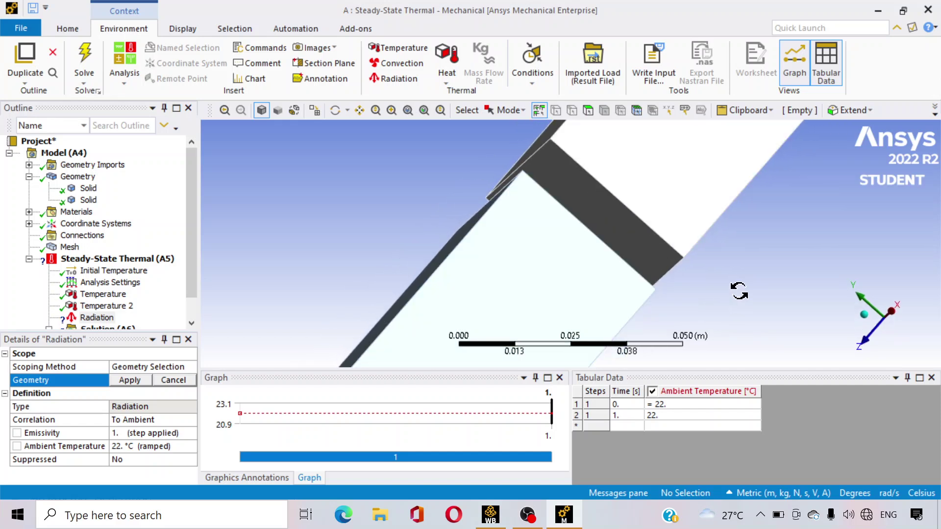
left_click(652, 259)
left_click(140, 382)
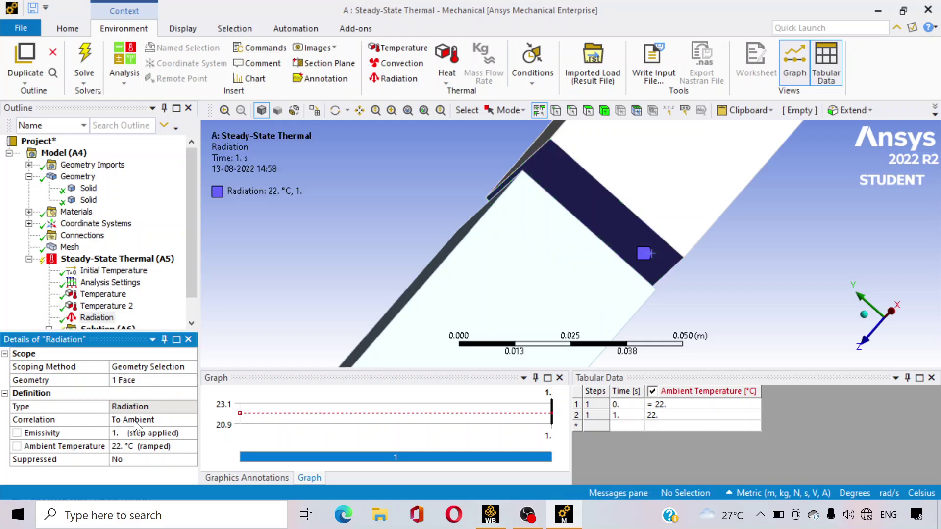
Step: Set the radiation load's correlation to Surface to Surface and its emissivity to 0.8
left_click(166, 418)
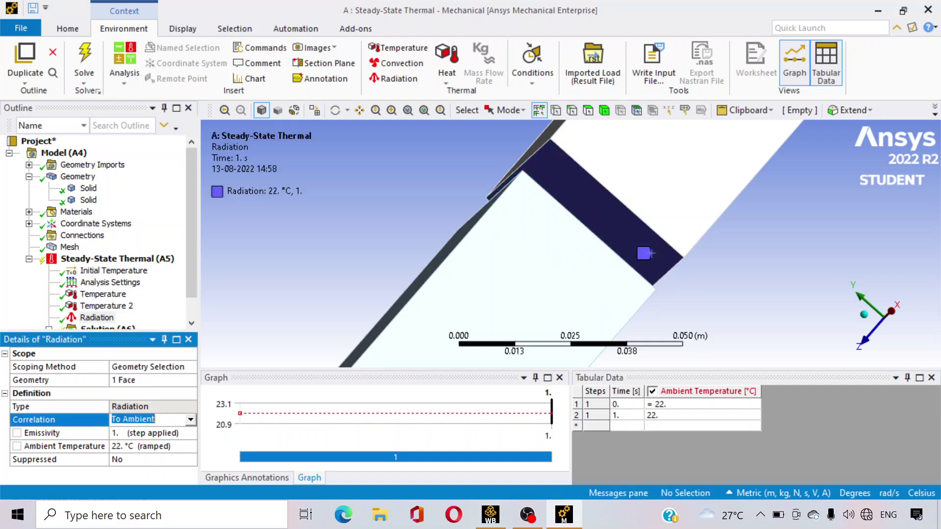
left_click(190, 420)
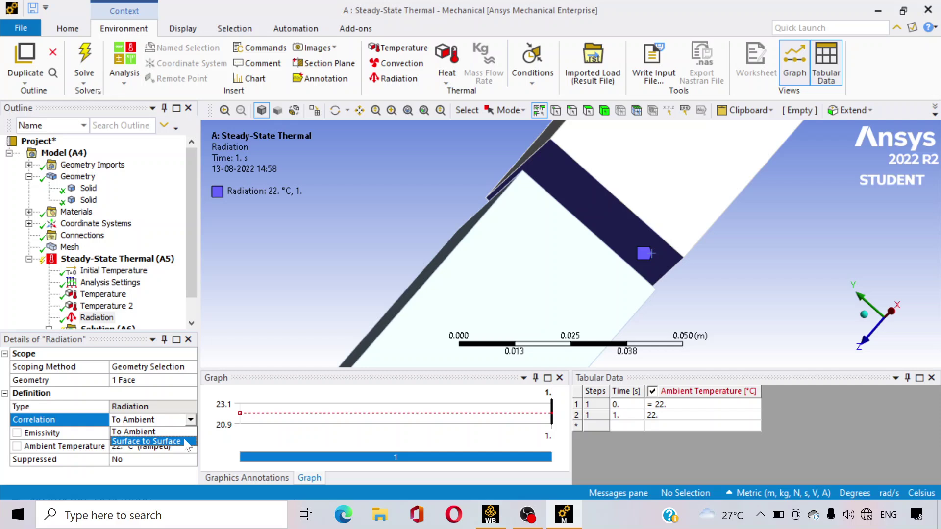
left_click(187, 442)
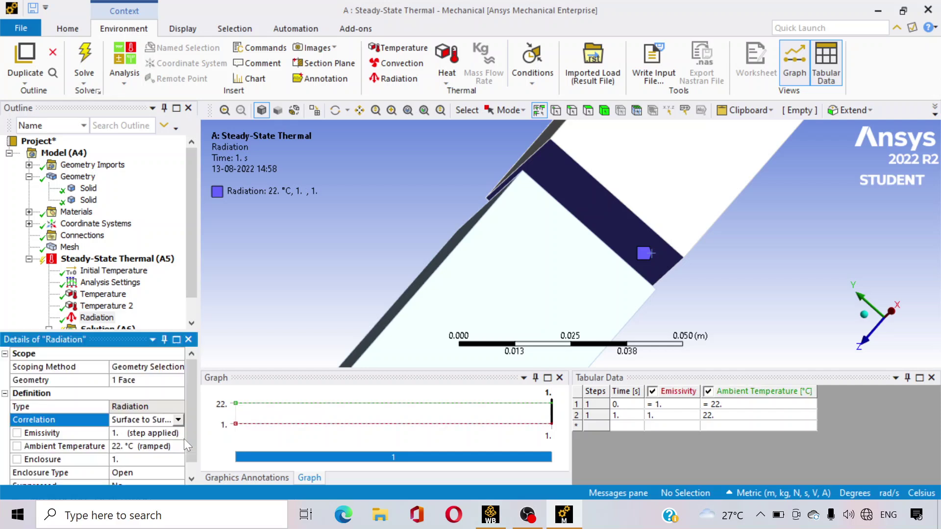
left_click(129, 434)
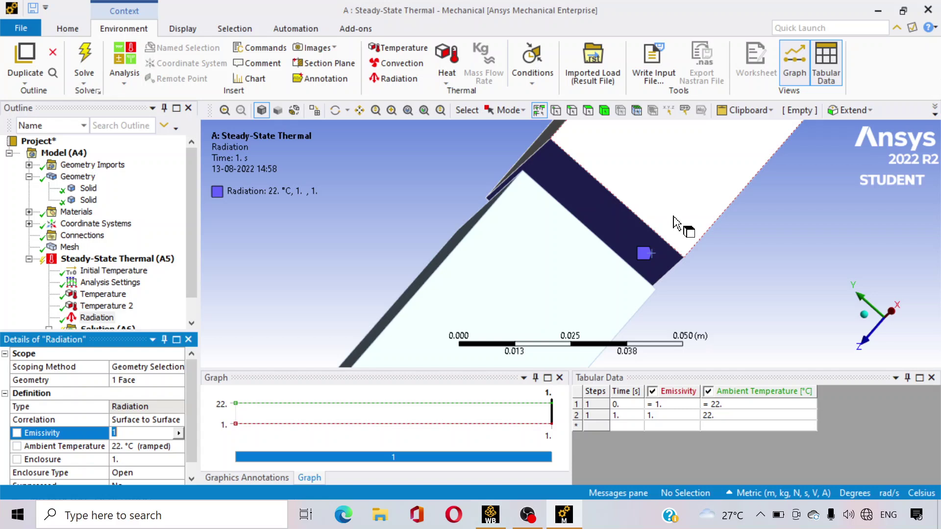
type("0")
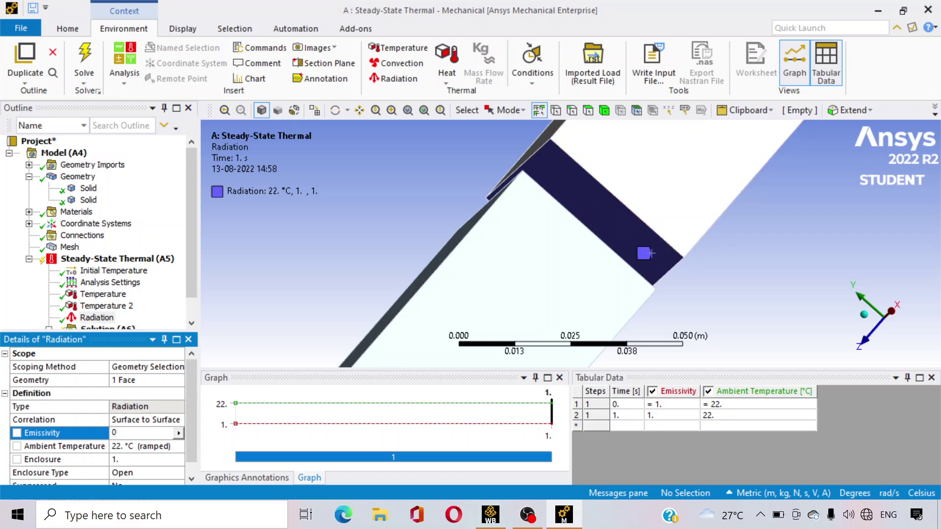
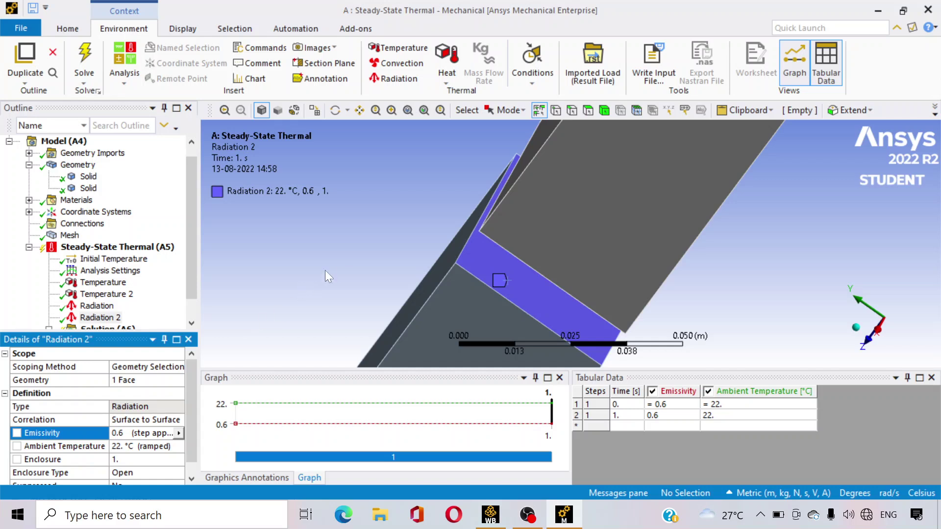
Step: Review the two temperature loads and the first radiation load, checking their assigned faces and the radiation's emissivity, ambient temperature and enclosure settings
scroll(399, 263, "down", 2)
middle_click_drag(399, 262, 309, 310)
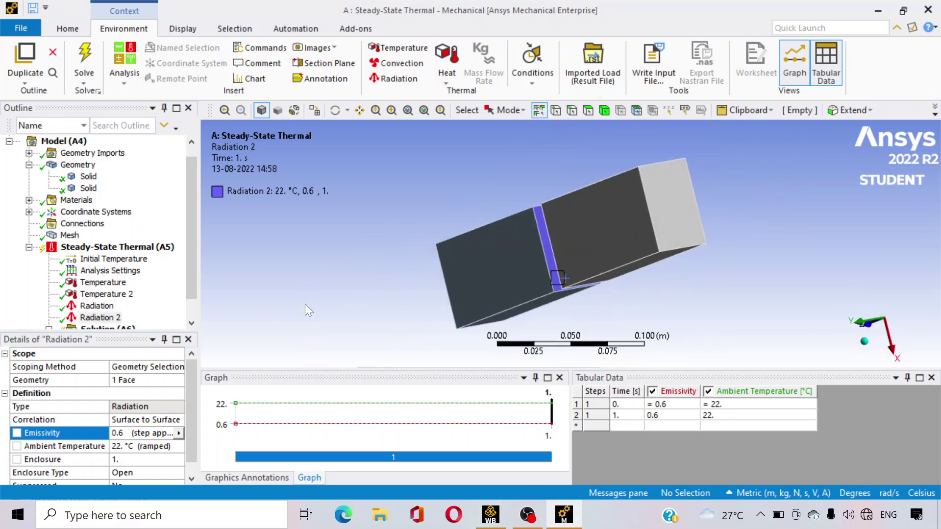
left_click(117, 284)
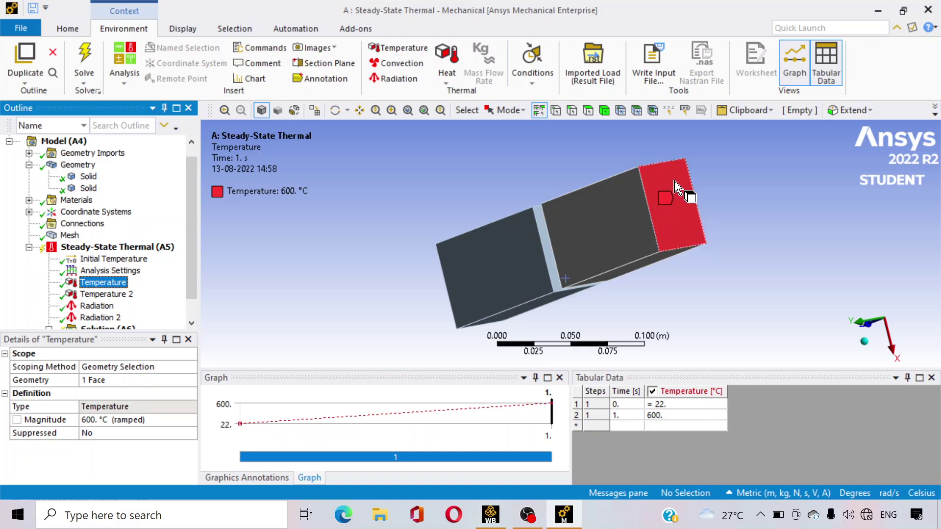
middle_click_drag(771, 265, 909, 247)
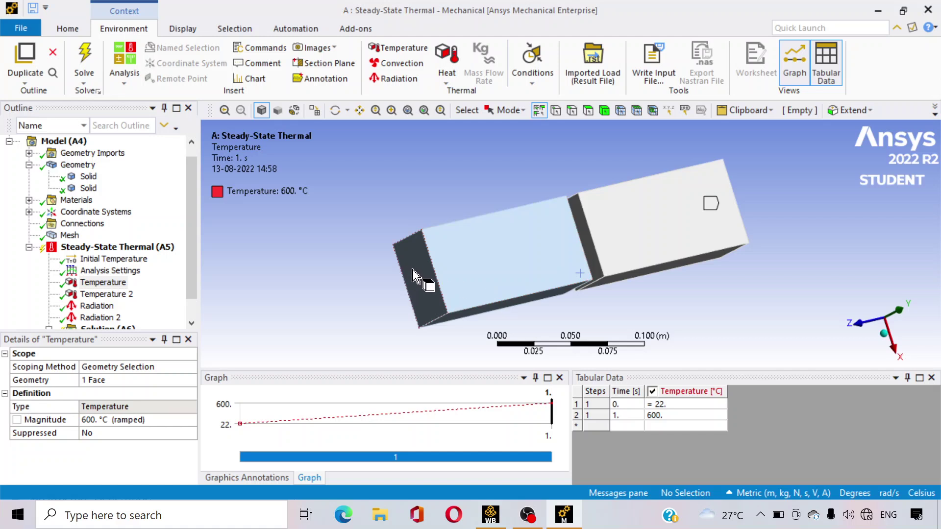
left_click(119, 294)
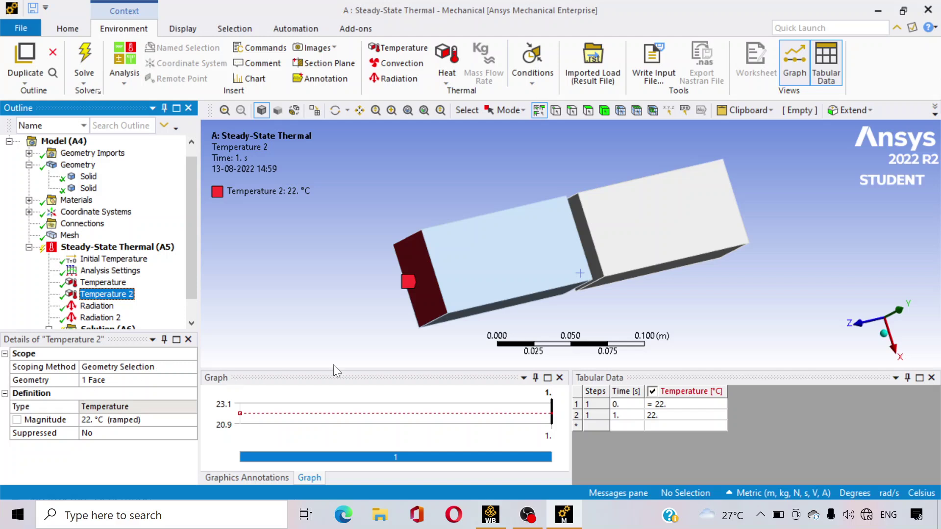
middle_click_drag(597, 313, 716, 338)
scroll(717, 338, "up", 3)
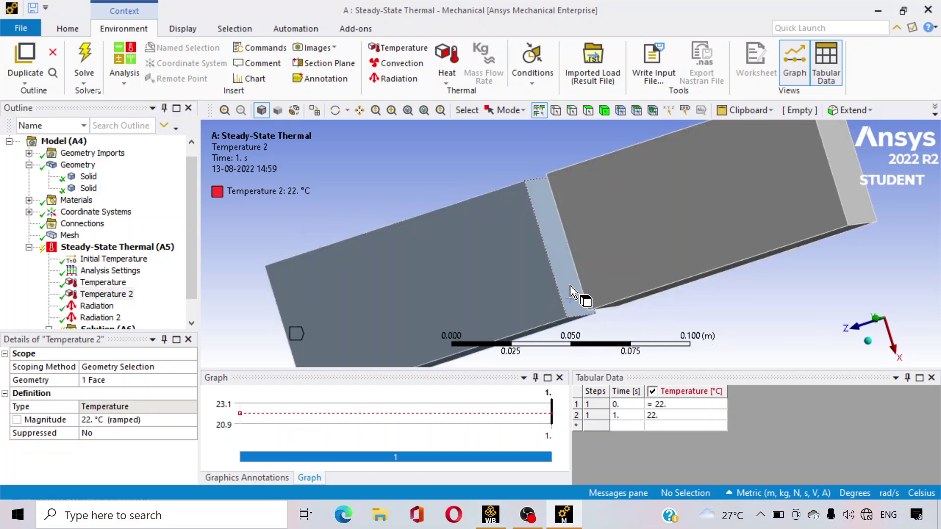
scroll(582, 294, "up", 1)
middle_click_drag(809, 338, 630, 315)
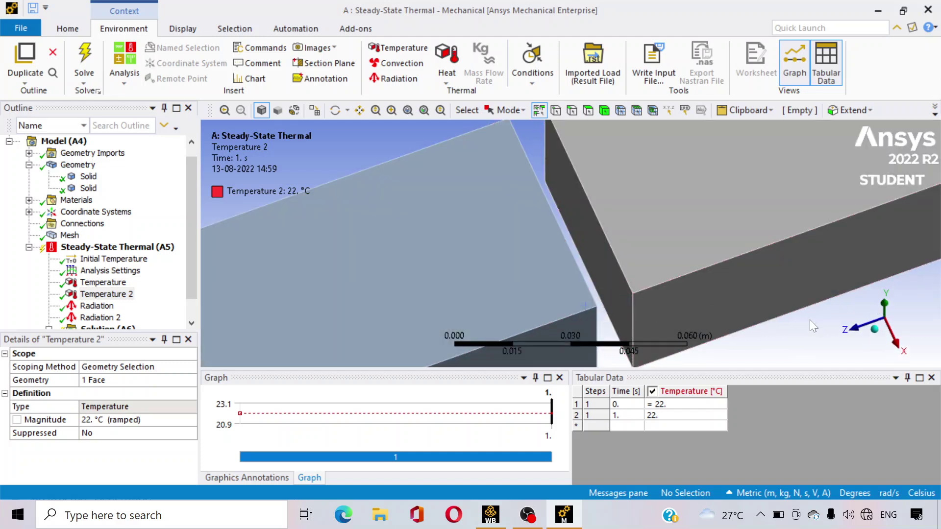
middle_click_drag(813, 326, 785, 346)
left_click(97, 305)
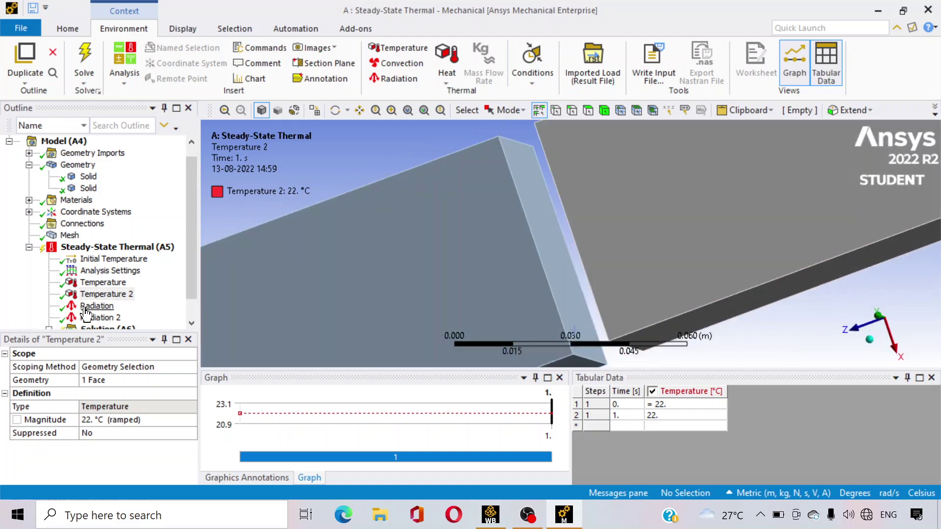
middle_click_drag(571, 256, 621, 293)
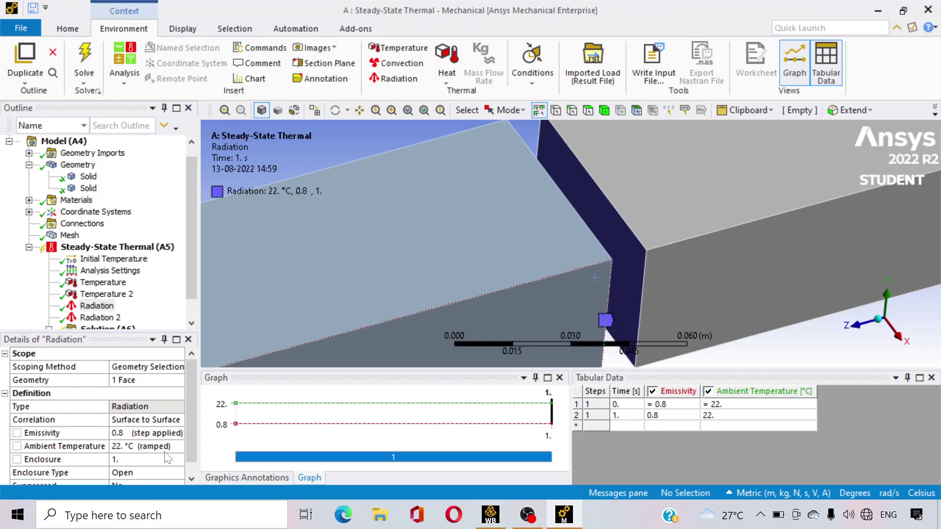
scroll(185, 421, "down", 1)
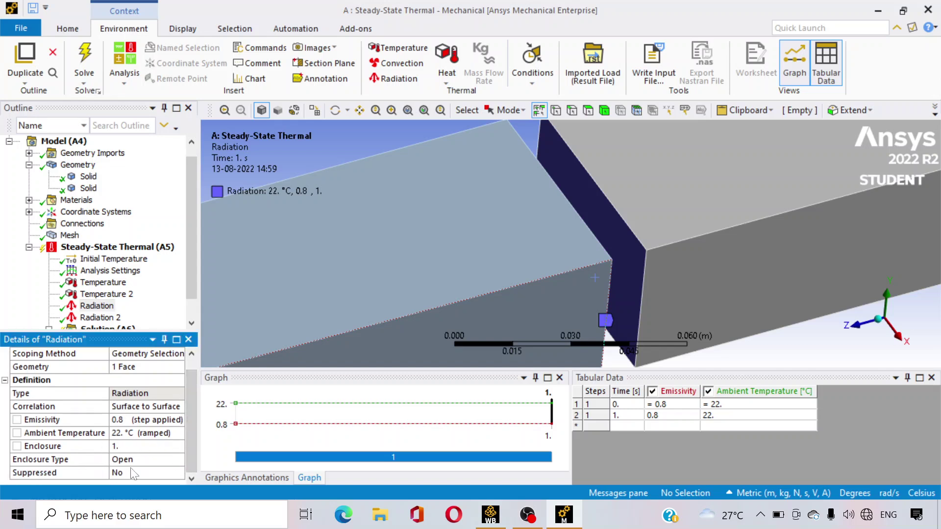
scroll(189, 441, "up", 1)
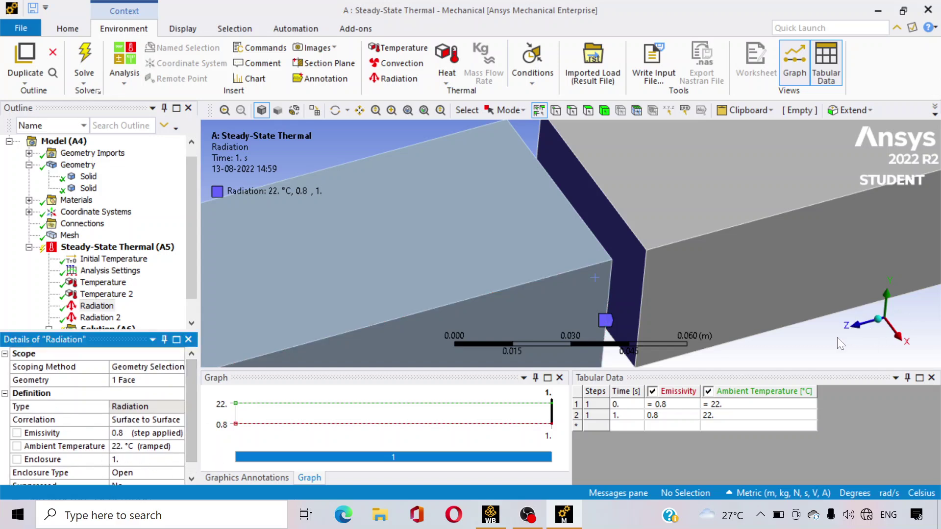
Step: Review the second radiation load, checking its assigned inner face, correlation, emissivity, ambient temperature and enclosure settings
middle_click_drag(841, 343, 588, 338)
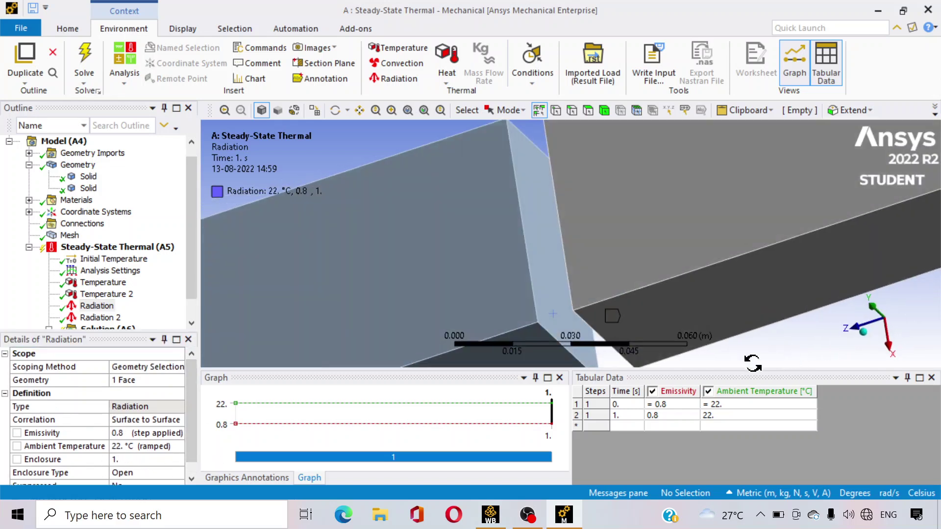
left_click(118, 319)
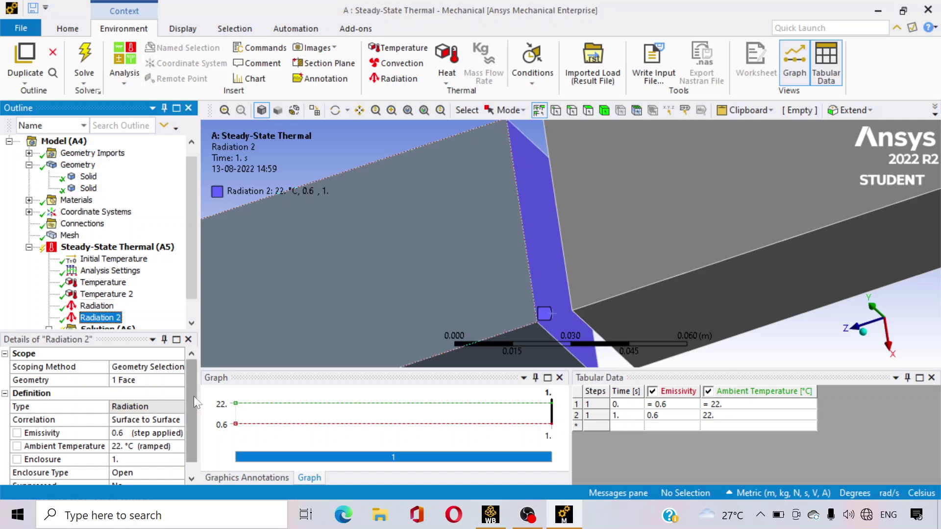
left_click_drag(193, 396, 189, 420)
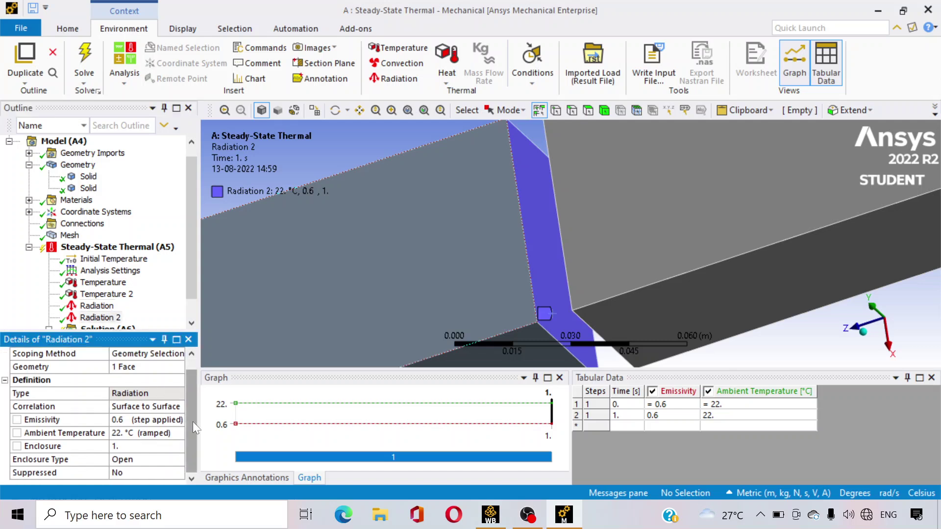
scroll(196, 411, "up", 1)
scroll(512, 272, "down", 5)
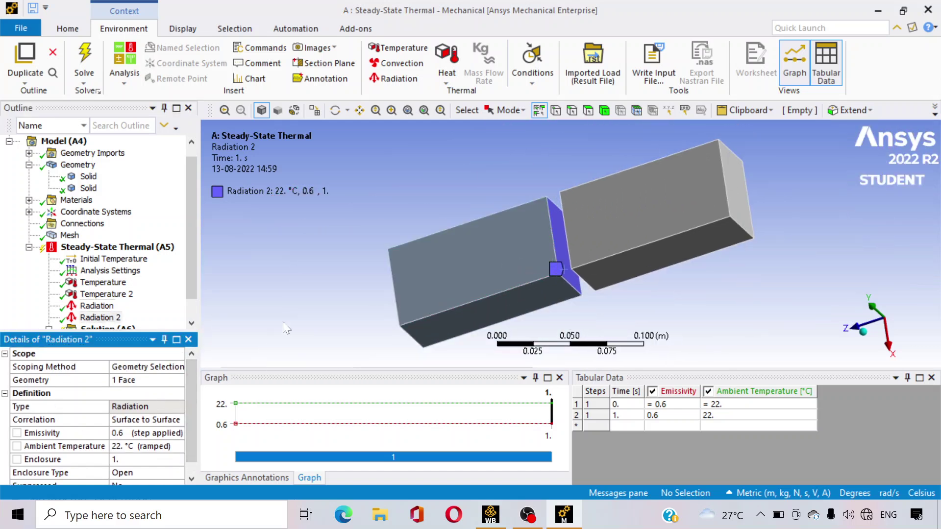
middle_click_drag(285, 324, 311, 309)
Step: Add a Temperature result for all bodies to the steady-state thermal solution
left_click_drag(187, 297, 192, 305)
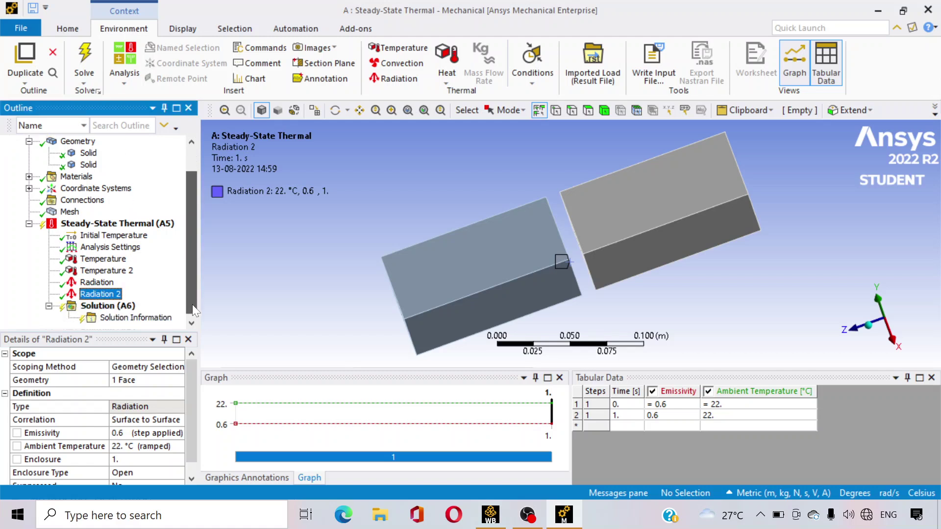
right_click(126, 309)
mouse_move(160, 317)
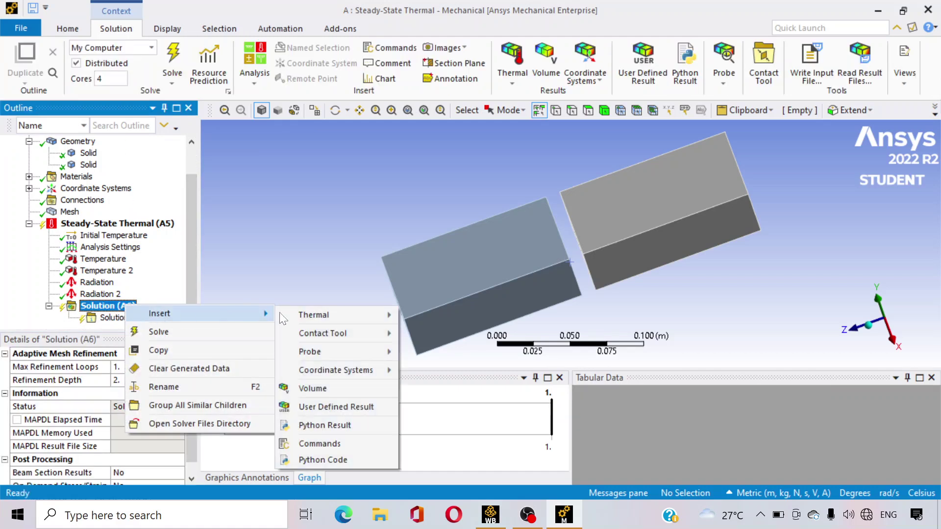
mouse_move(314, 315)
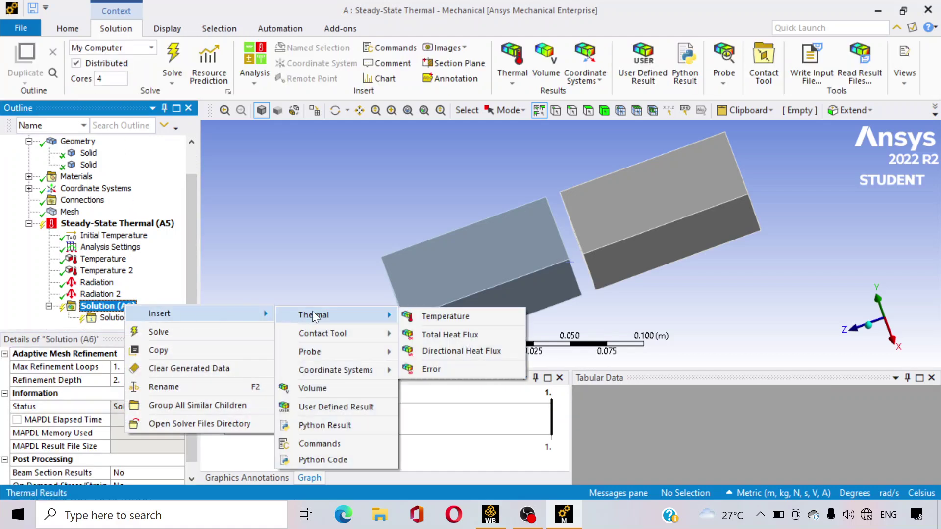
left_click(424, 315)
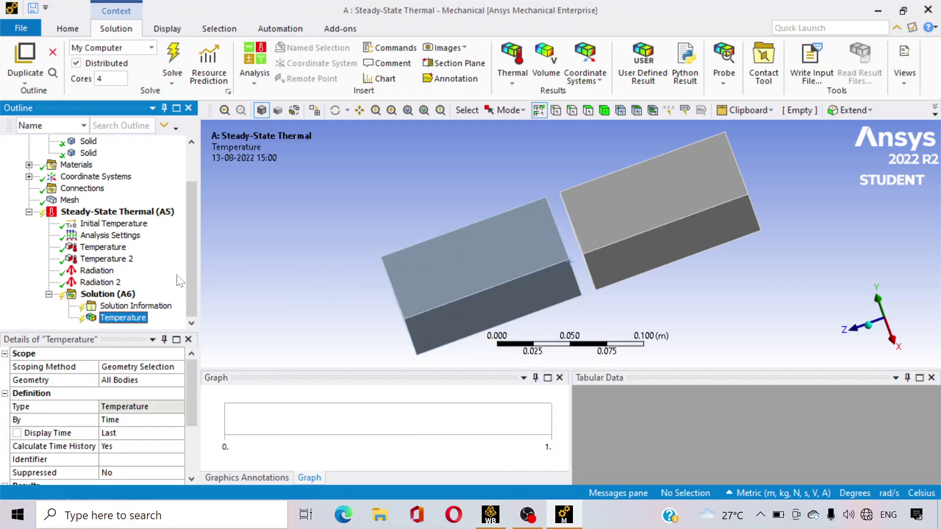
right_click(134, 294)
mouse_move(134, 294)
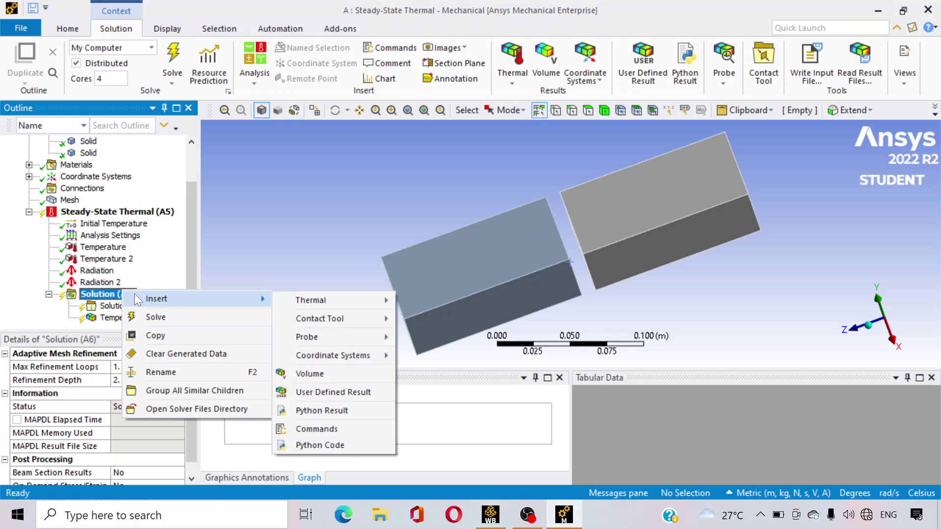
mouse_move(335, 335)
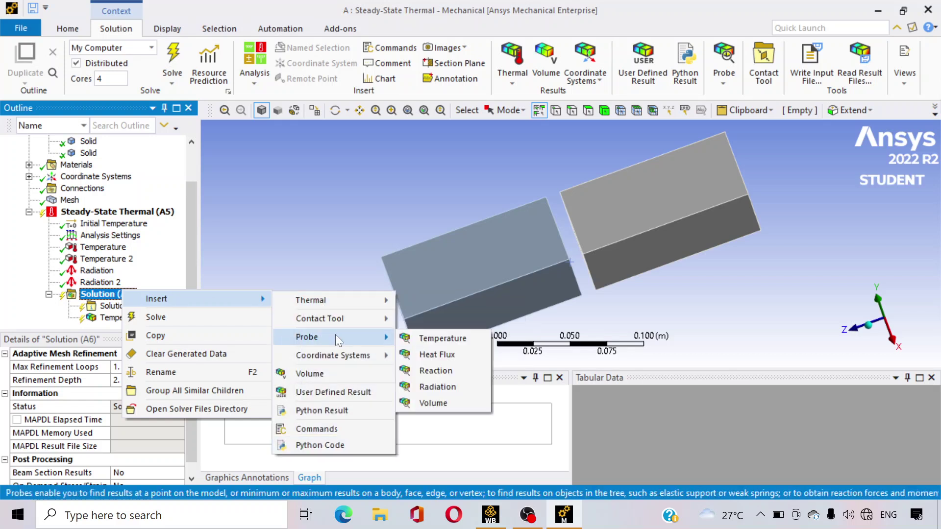
left_click(425, 370)
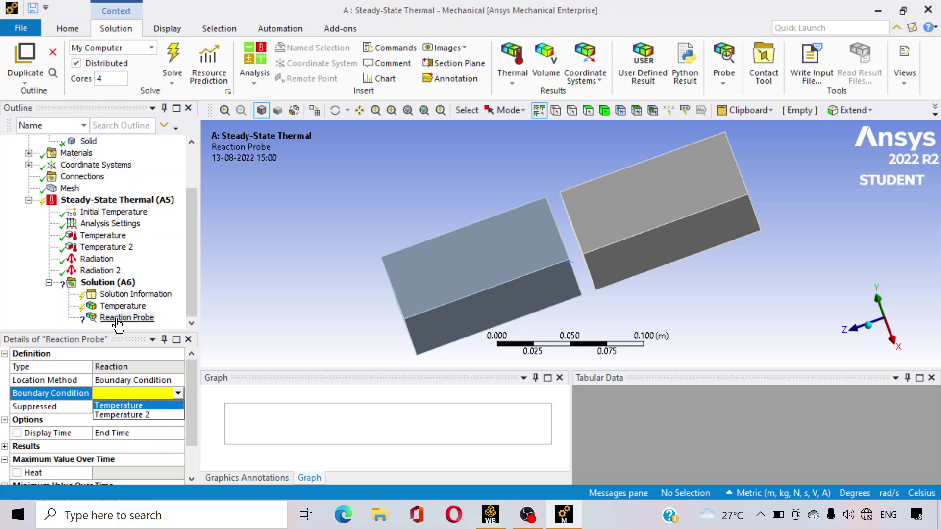
right_click(118, 283)
mouse_move(149, 291)
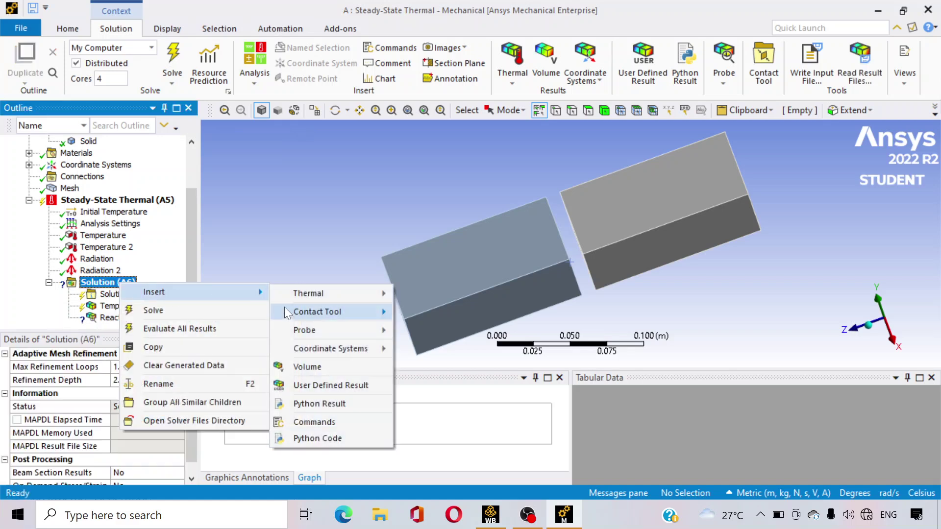
mouse_move(300, 333)
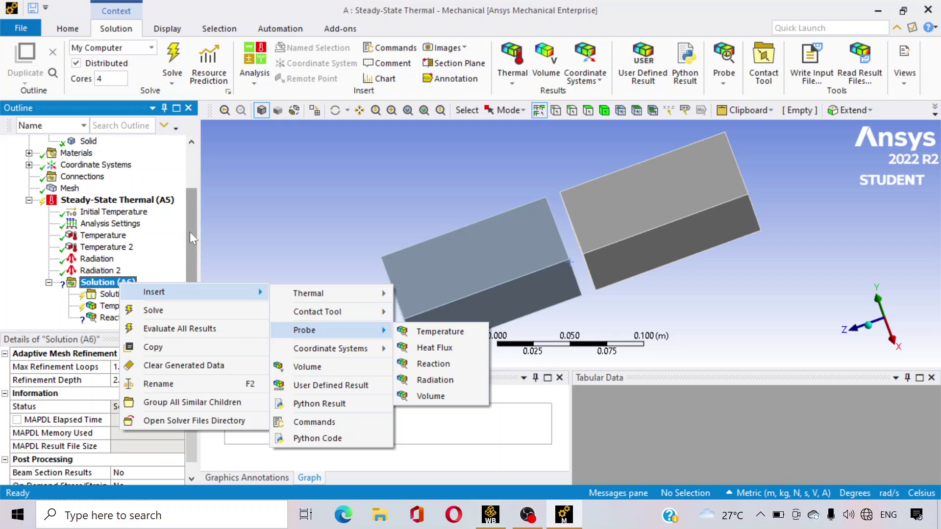
left_click(433, 363)
right_click(111, 322)
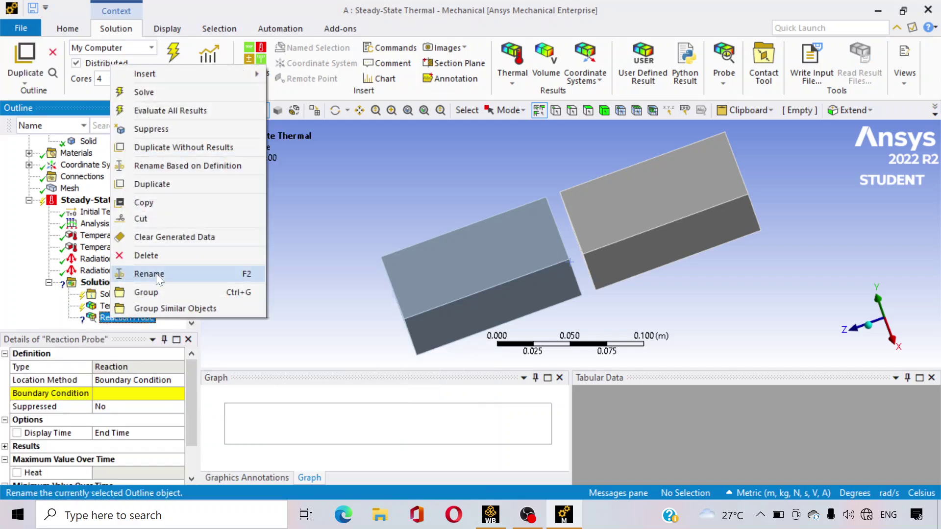
left_click(158, 253)
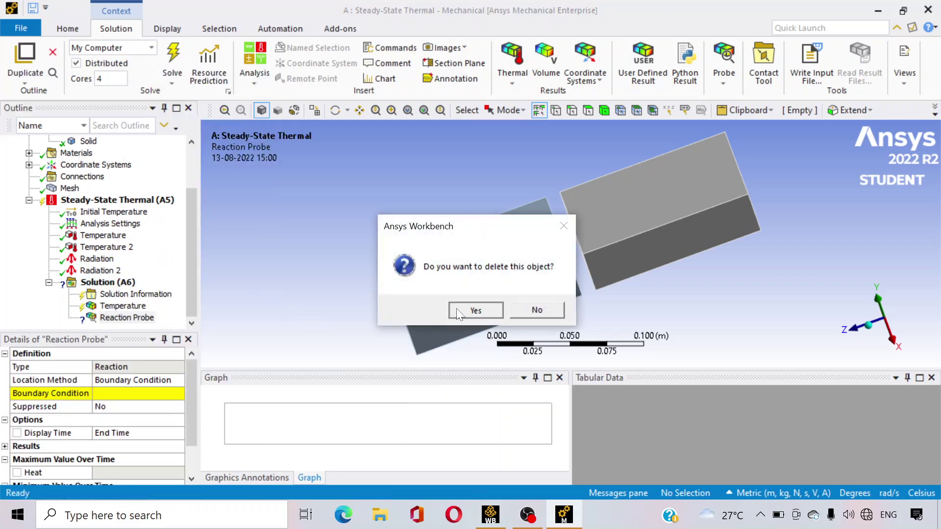
left_click(475, 309)
Step: Add a Radiation probe to the solution and set its boundary condition to the first load, Radiation
right_click(105, 294)
mouse_move(129, 303)
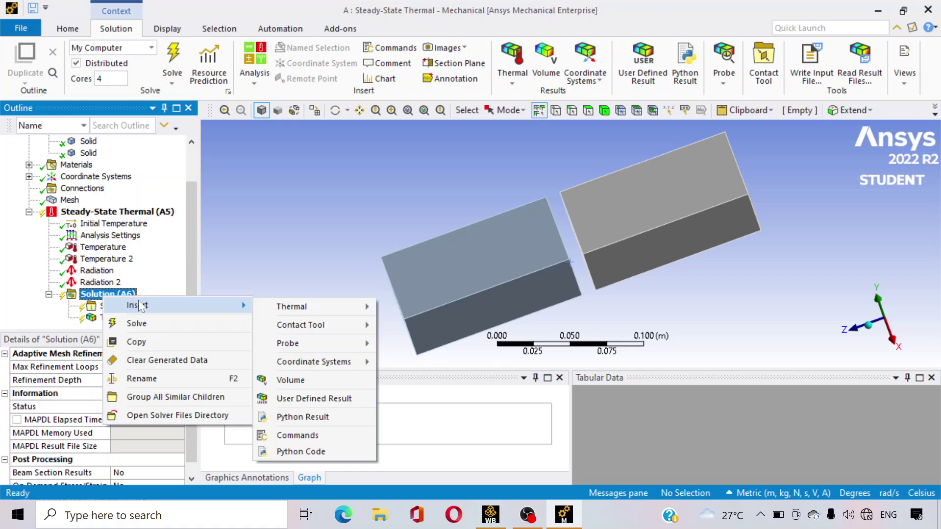
mouse_move(315, 341)
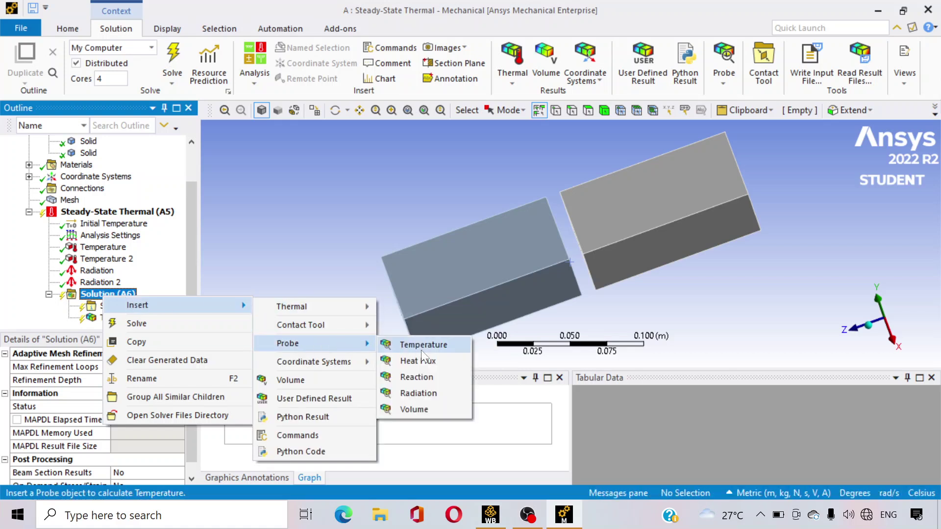
left_click(424, 392)
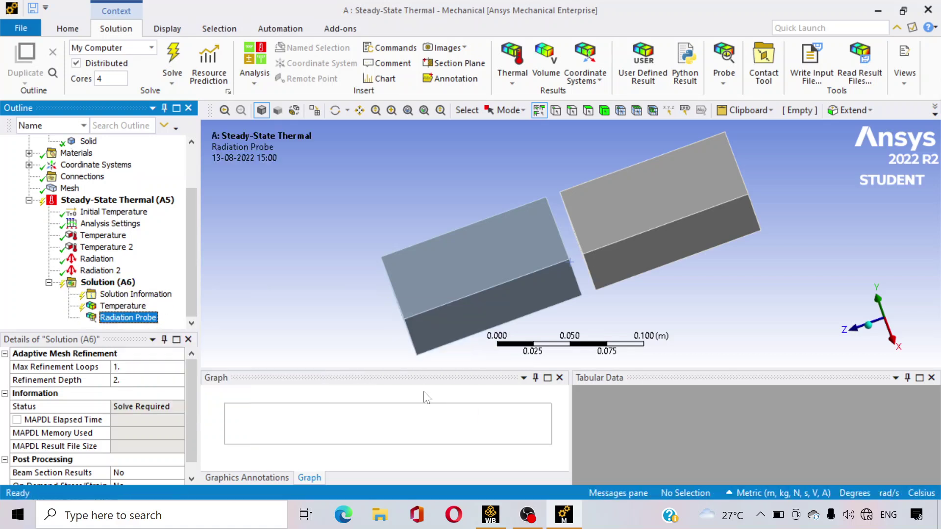
left_click(692, 293)
middle_click_drag(692, 293, 250, 365)
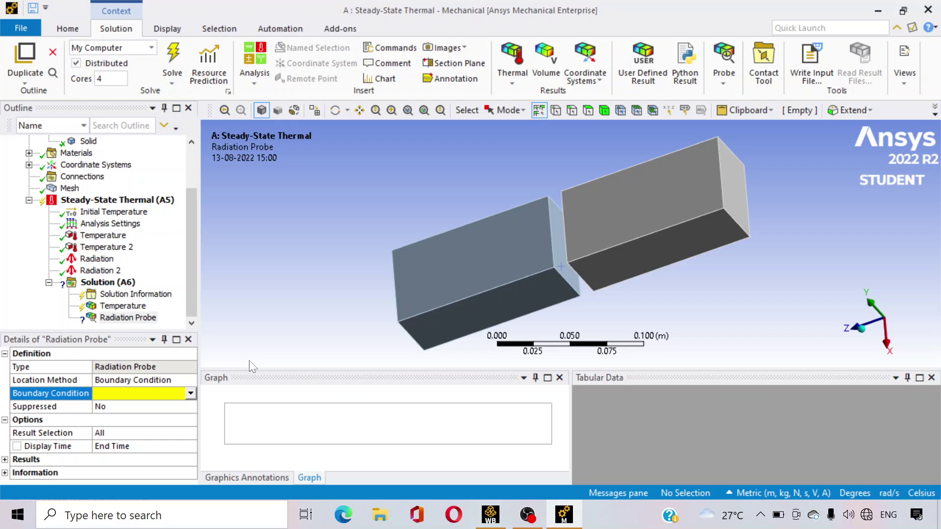
left_click(190, 392)
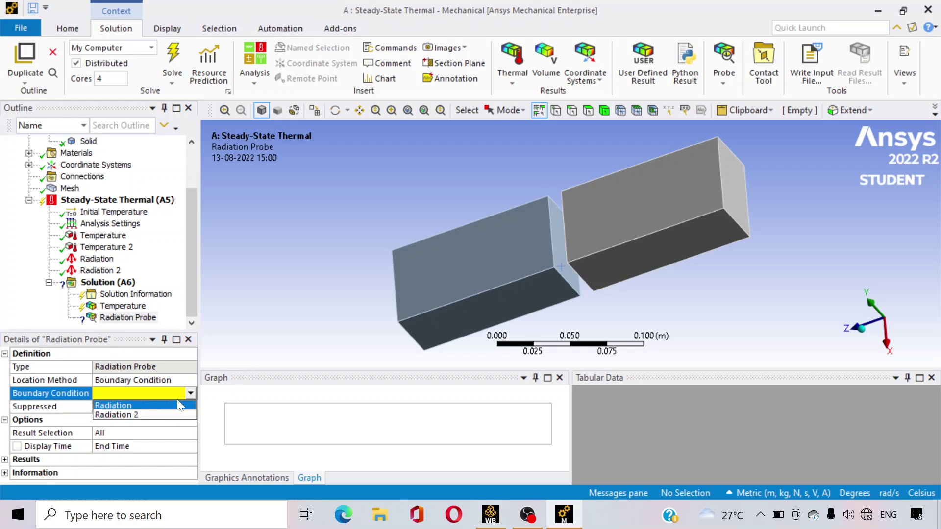
left_click(174, 406)
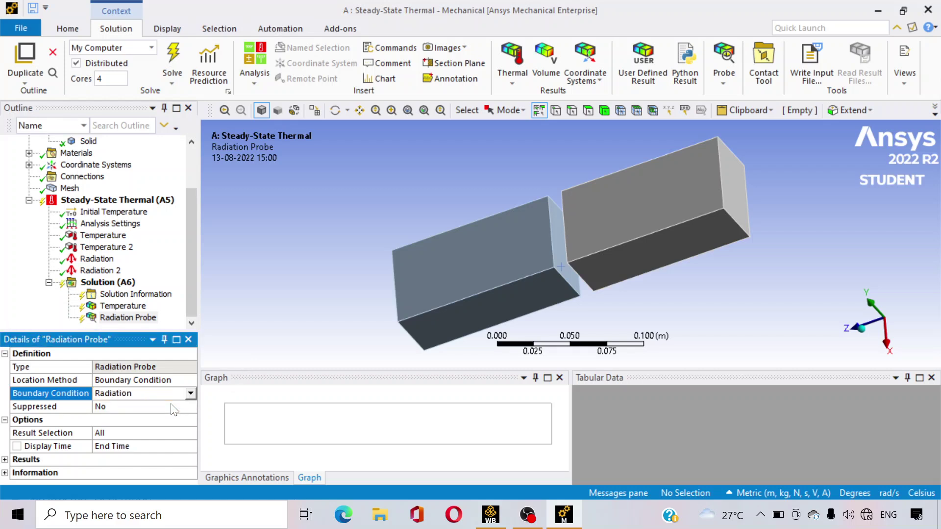
left_click(559, 268)
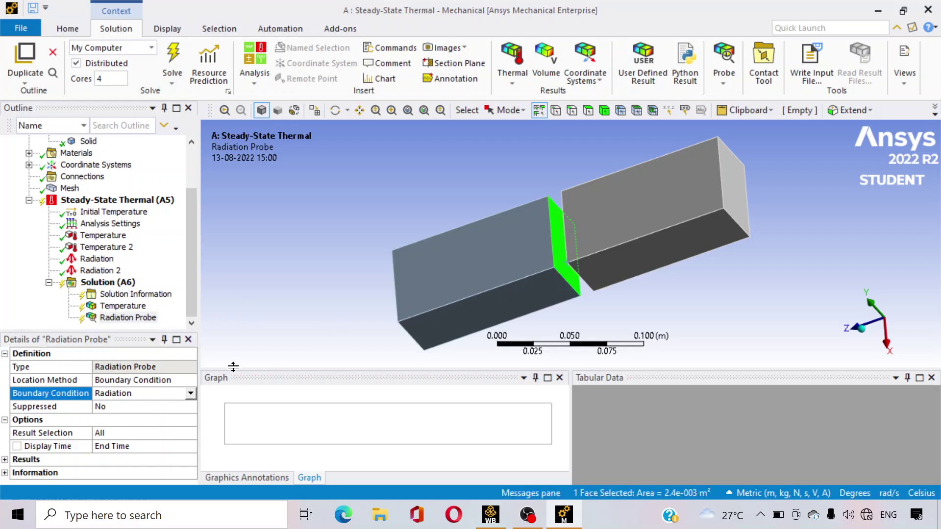
Step: Add a second Radiation probe to the solution and set its boundary condition to Radiation 2
right_click(128, 283)
mouse_move(173, 296)
mouse_move(336, 327)
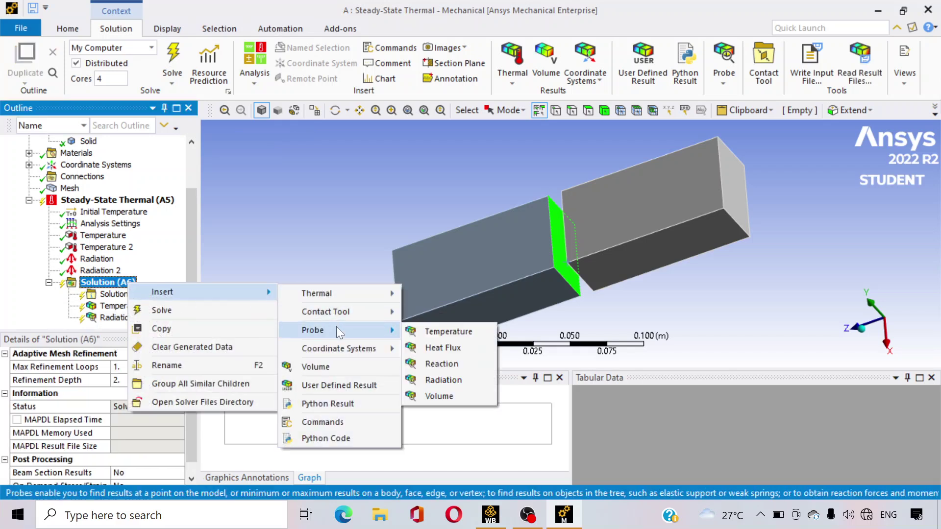
left_click(437, 380)
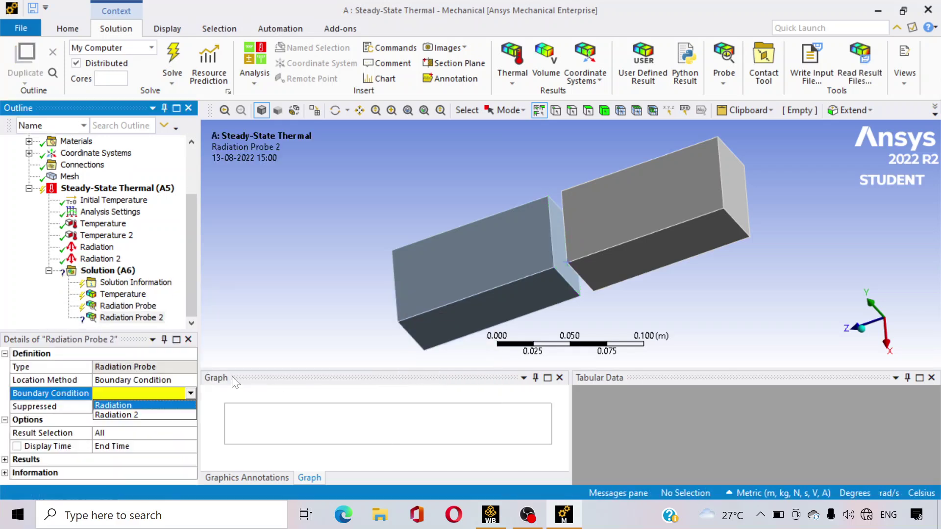
left_click(180, 415)
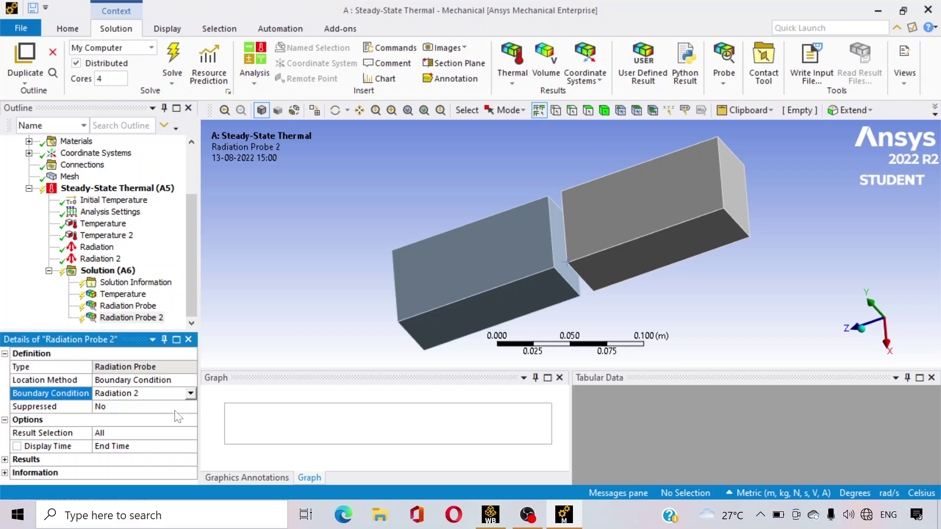
middle_click_drag(590, 315, 643, 290)
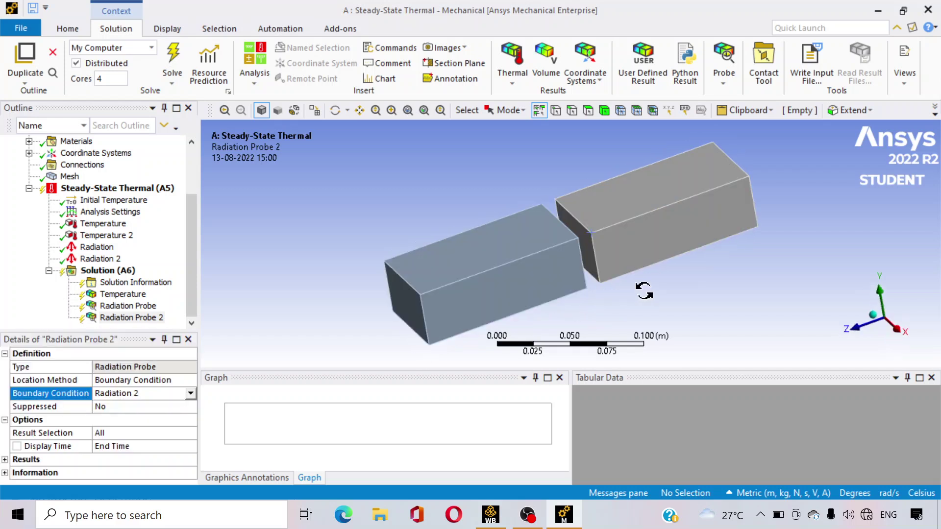
left_click(590, 268)
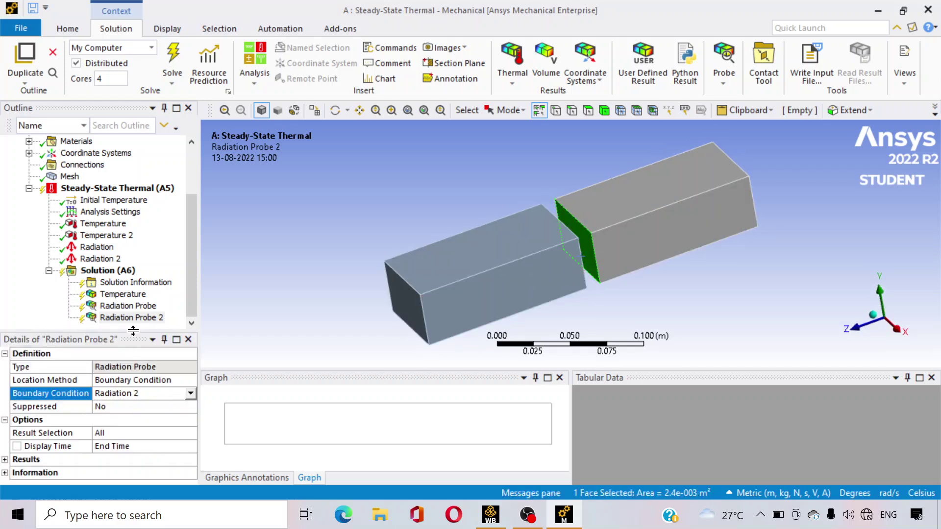
Step: Solve the steady-state thermal analysis and display the Temperature result contours on both blocks
left_click_drag(193, 304, 187, 240)
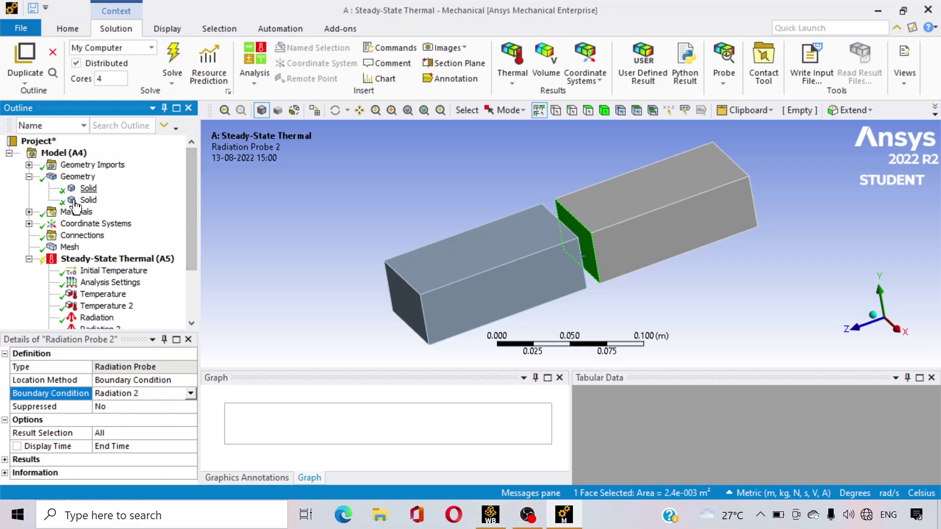
left_click(171, 54)
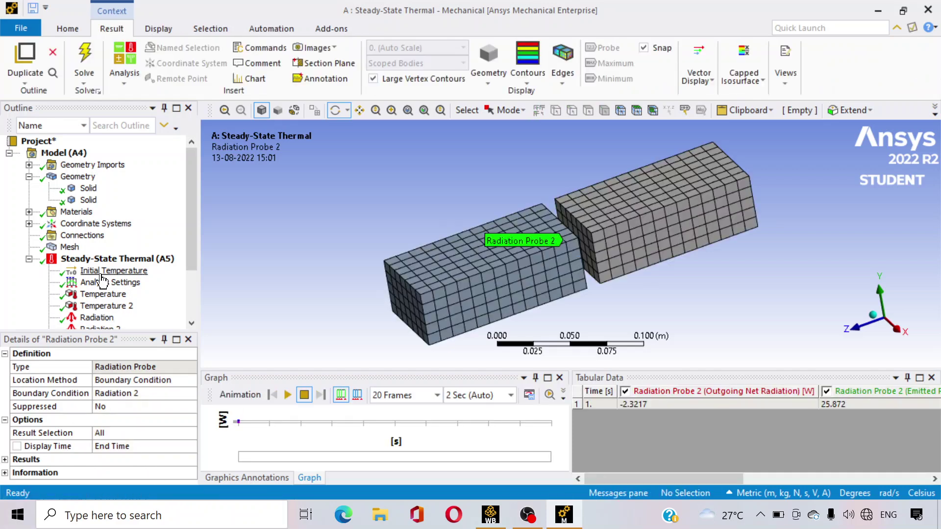
left_click_drag(191, 251, 191, 298)
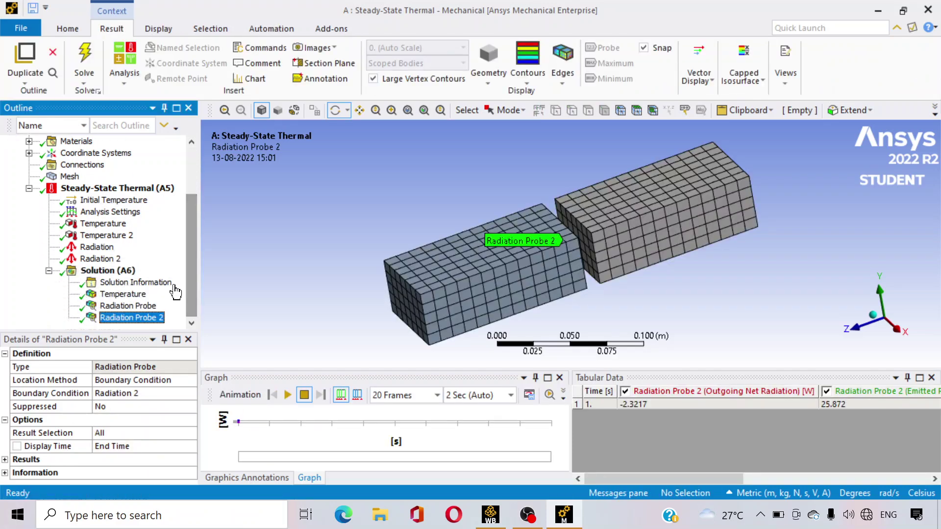
left_click(142, 294)
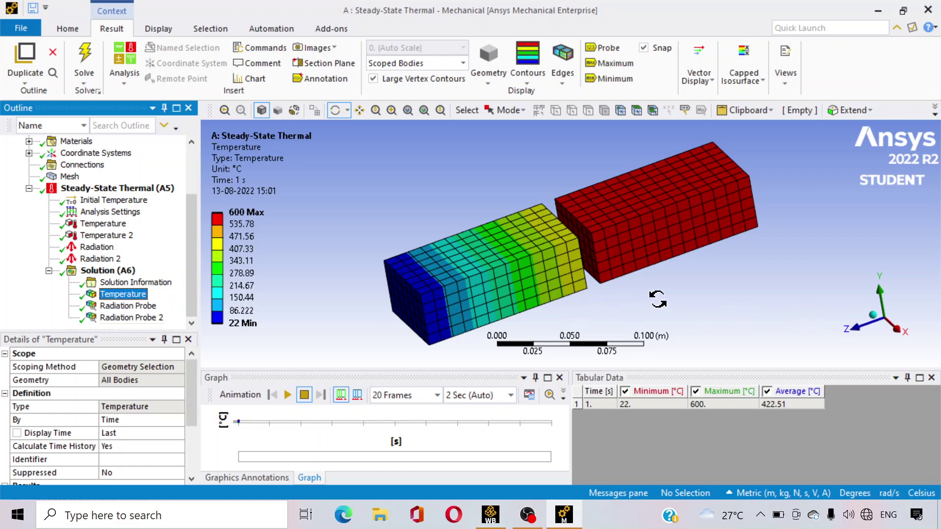
left_click_drag(662, 300, 655, 277)
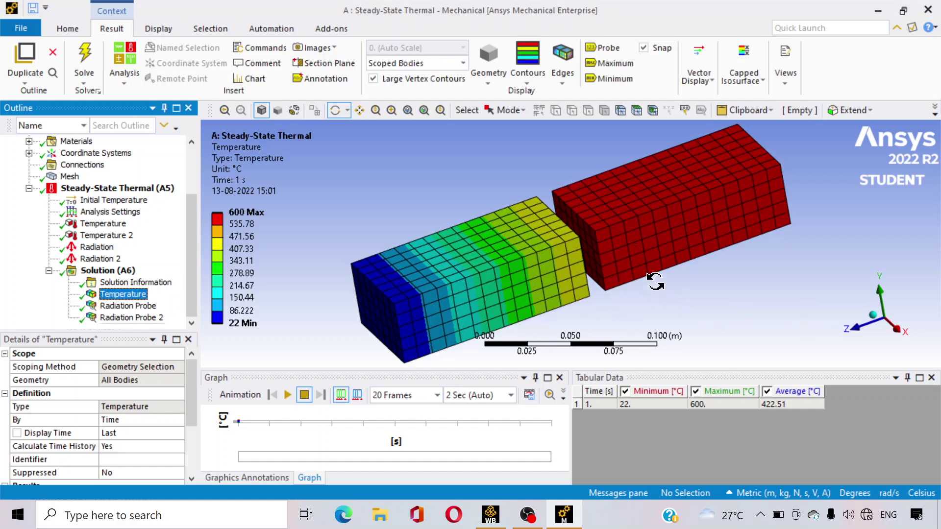
Step: Probe temperatures on the blocks' surfaces and examine the temperature distribution around the gap
left_click(610, 48)
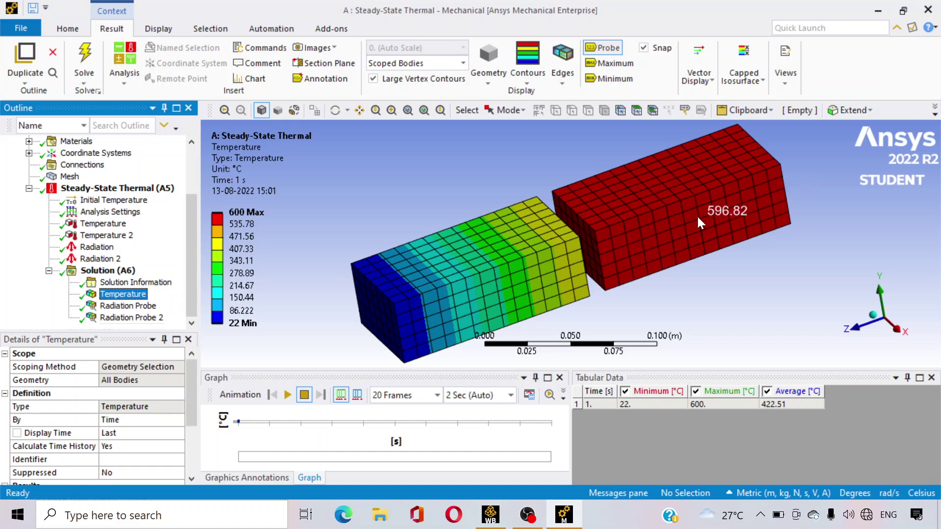
scroll(631, 296, "up", 2)
scroll(720, 302, "down", 3)
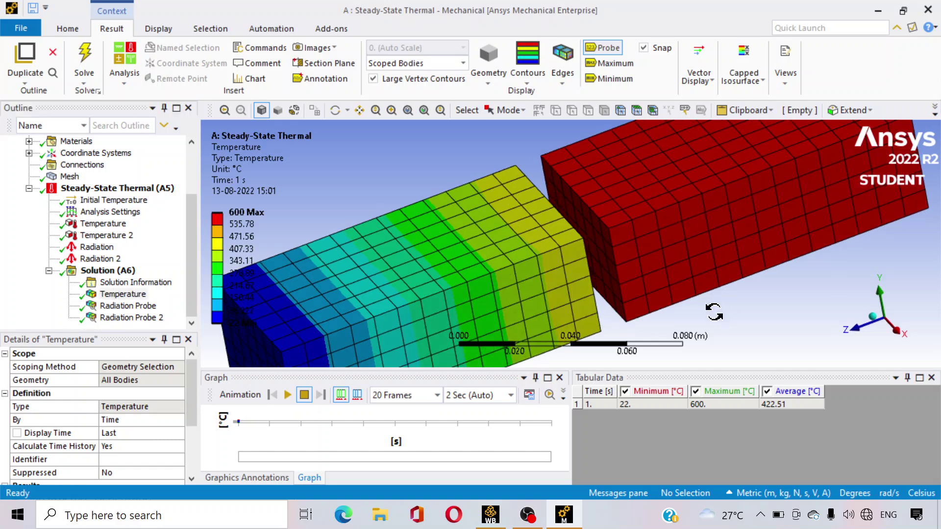
left_click(871, 324)
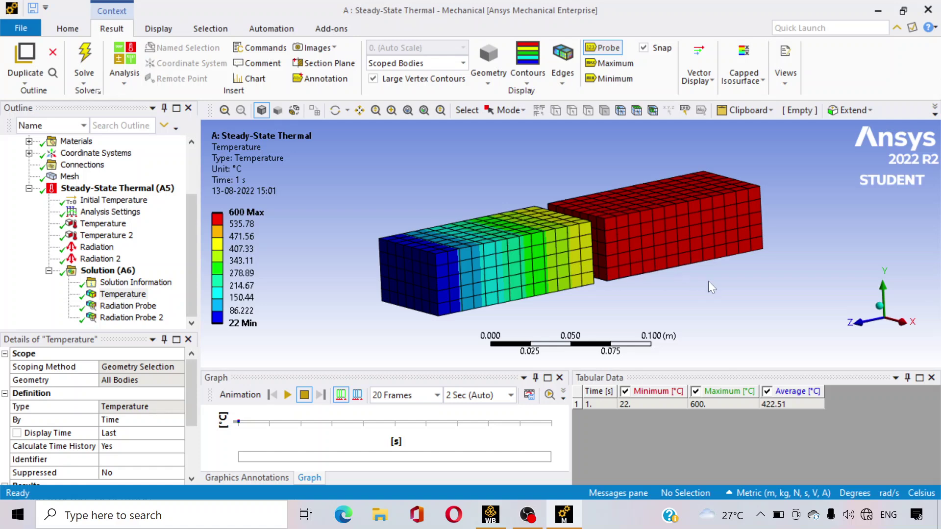
Step: Inspect the temperature contours on both blocks from another angle and play the temperature animation
middle_click_drag(707, 281, 580, 281)
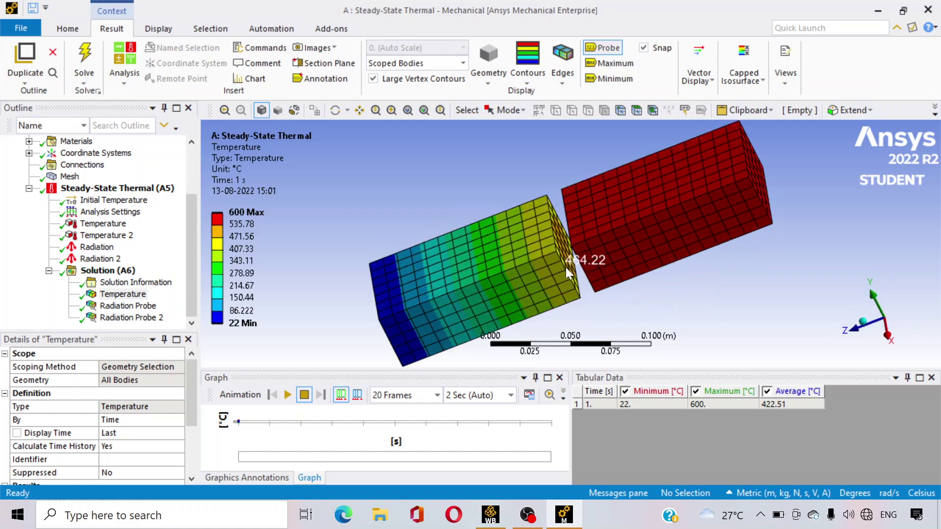
scroll(559, 270, "up", 2)
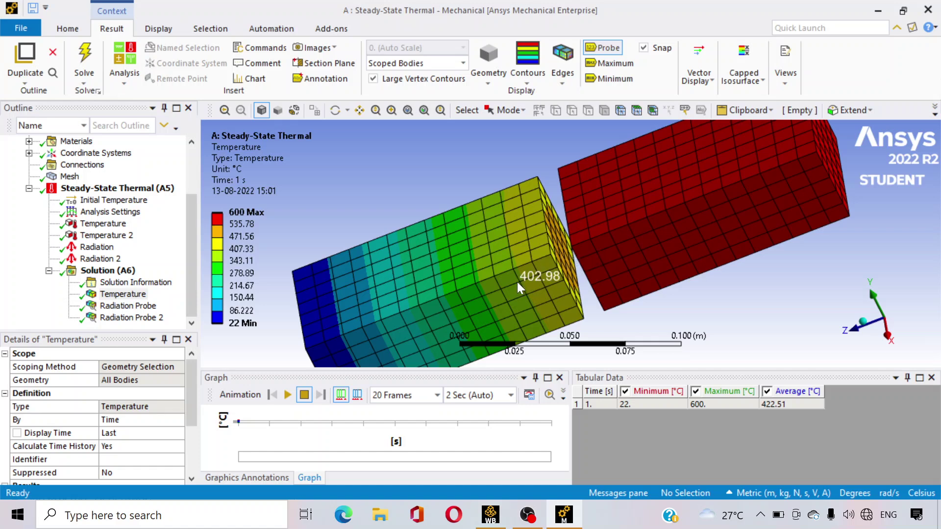
scroll(515, 284, "down", 1)
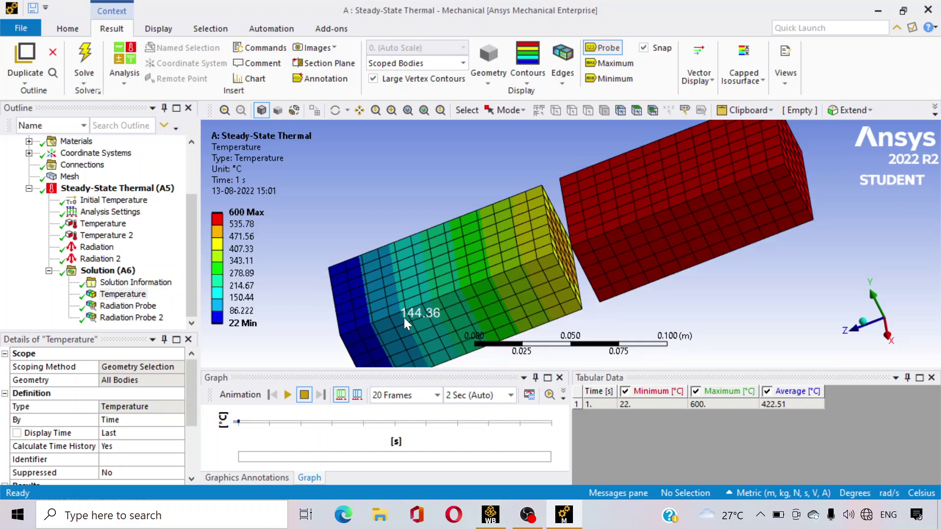
scroll(555, 295, "down", 1)
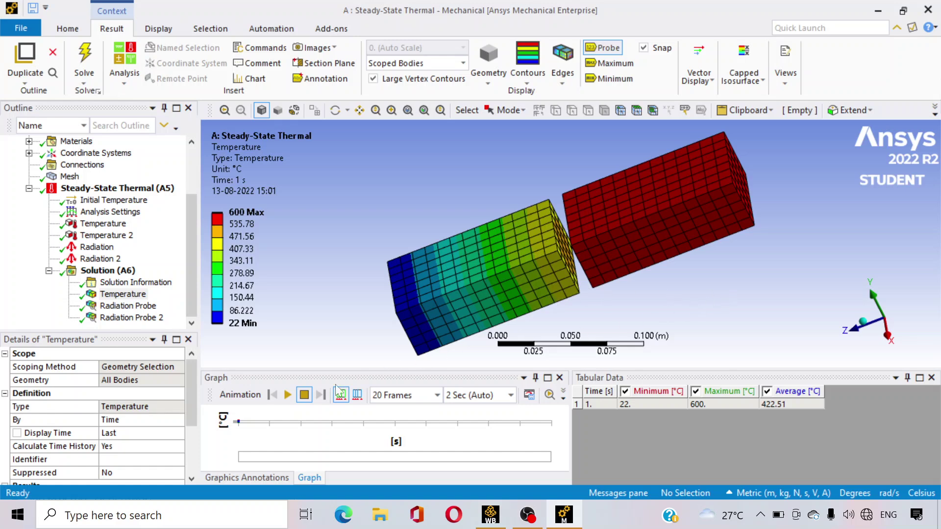
left_click(288, 395)
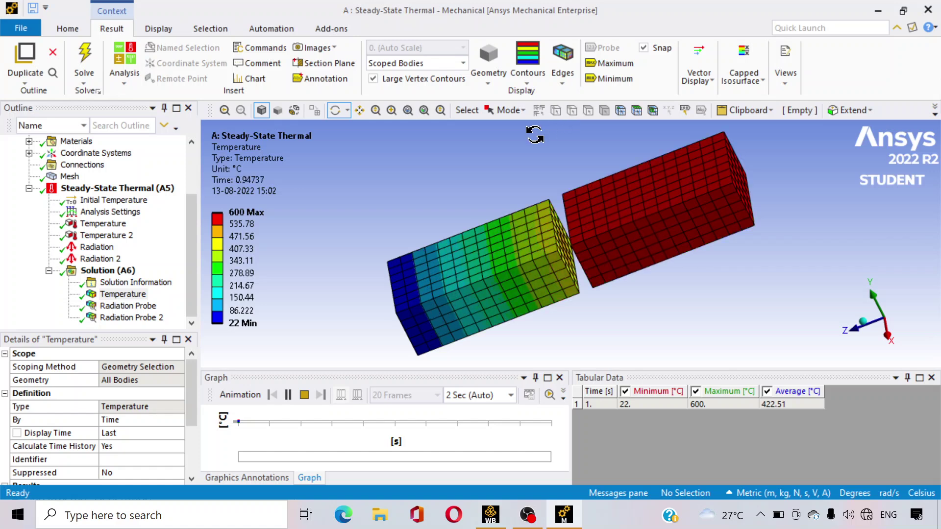
Step: Hide the element mesh lines on the Temperature result and replay the animation with plain contours
left_click(563, 72)
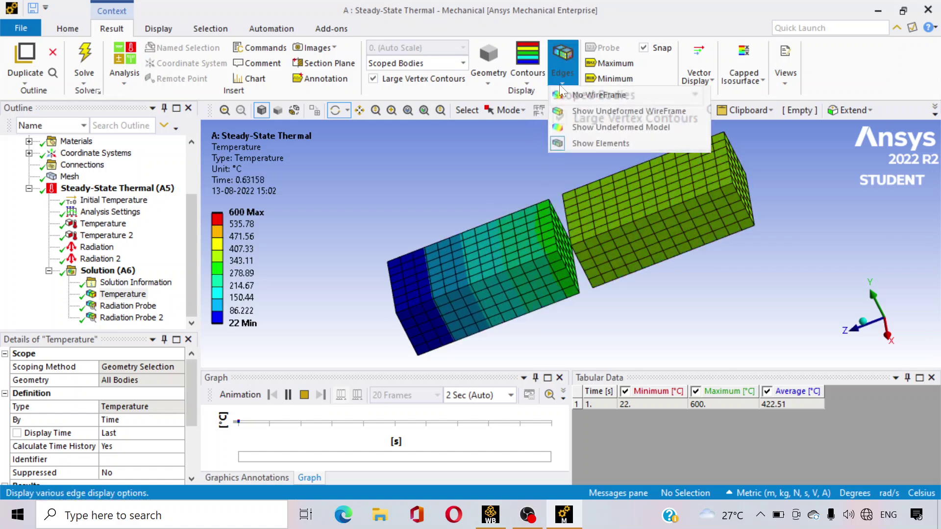
left_click(584, 127)
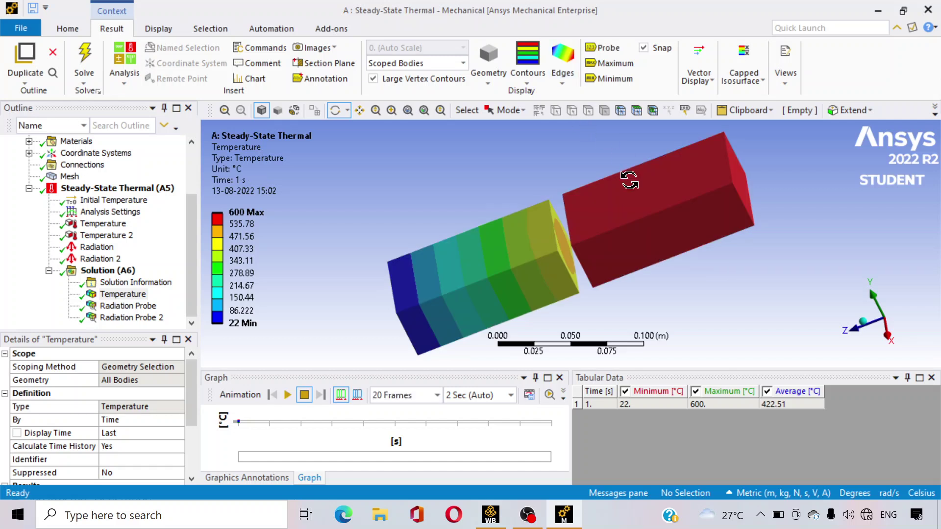
left_click(288, 395)
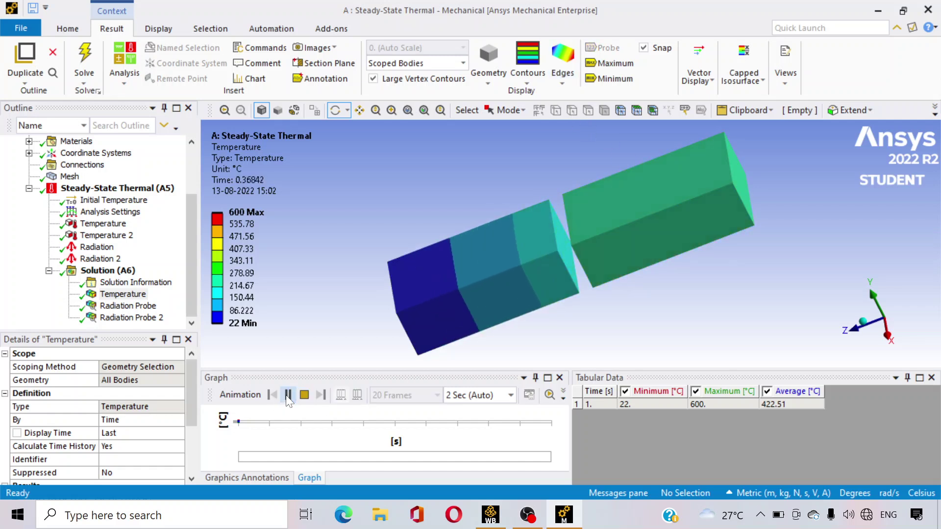
Step: Open the Radiation Probe result, then expand Radiation Probe 2's results to read its outgoing net, emitted, reflected and incident radiation
left_click(129, 306)
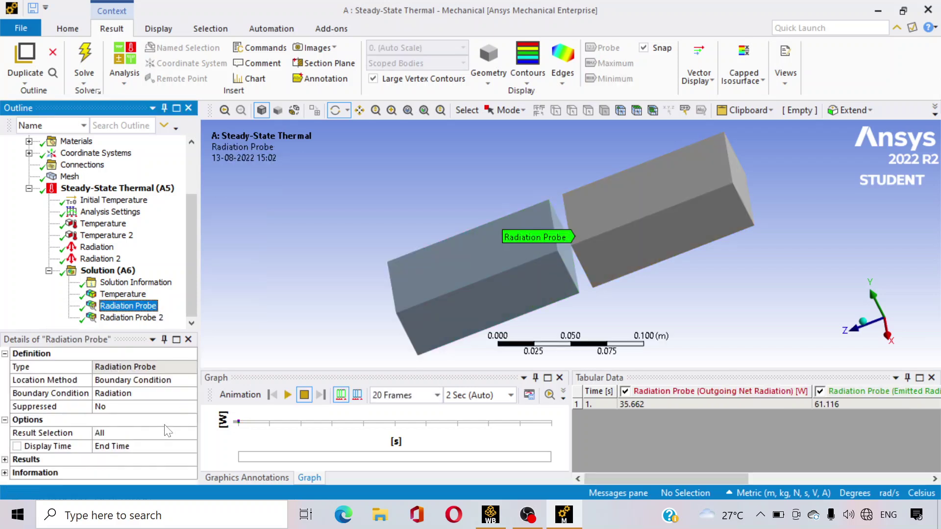
left_click(131, 317)
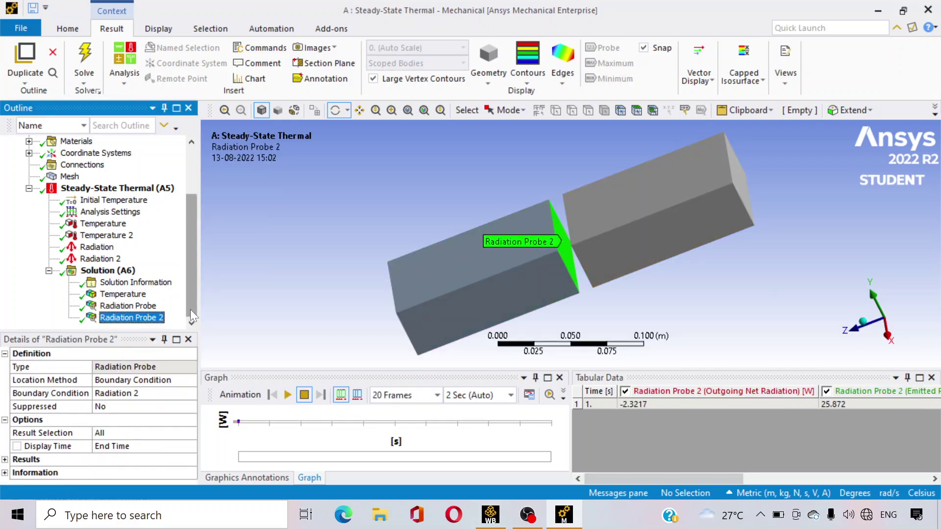
left_click(7, 461)
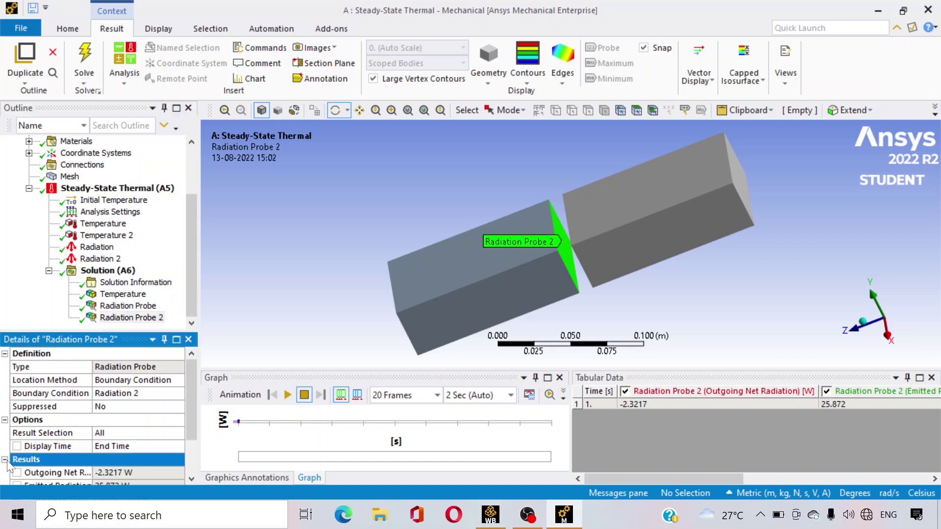
scroll(147, 419, "down", 3)
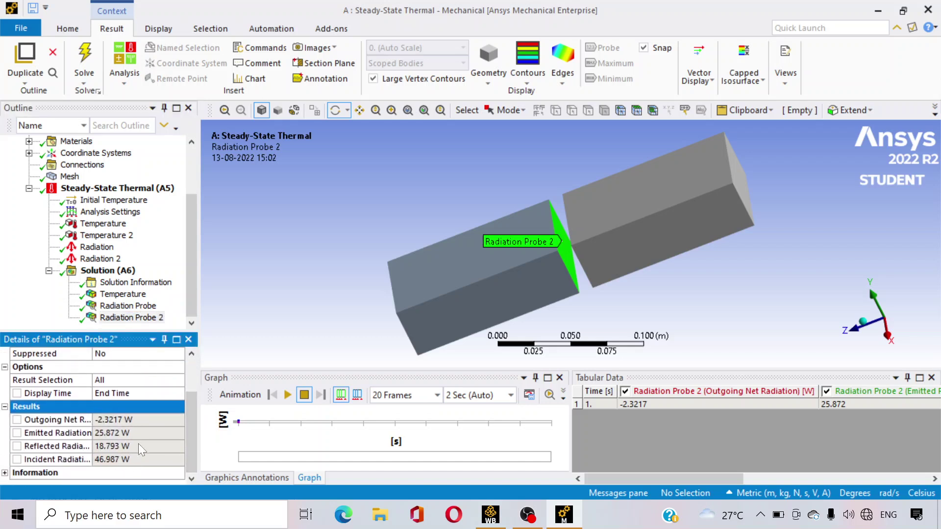
Step: Compare the radiation values of Radiation Probe with those of Radiation Probe 2 while inspecting the probed faces at the gap
left_click(147, 306)
left_click(179, 406)
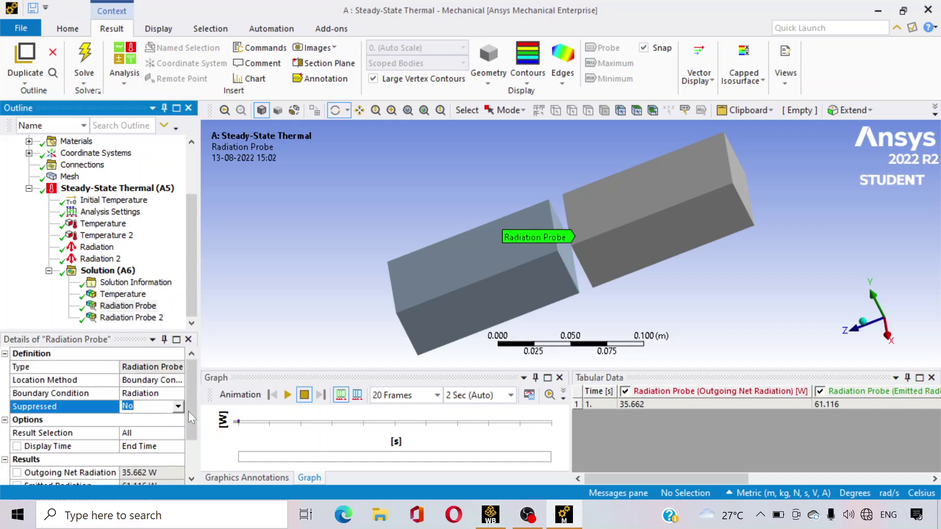
scroll(194, 434, "down", 1)
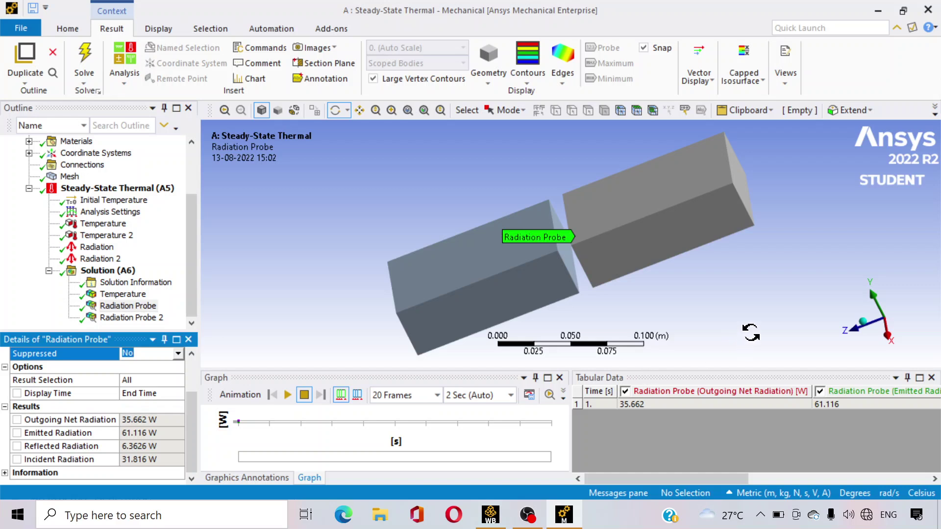
left_click_drag(645, 259, 534, 321)
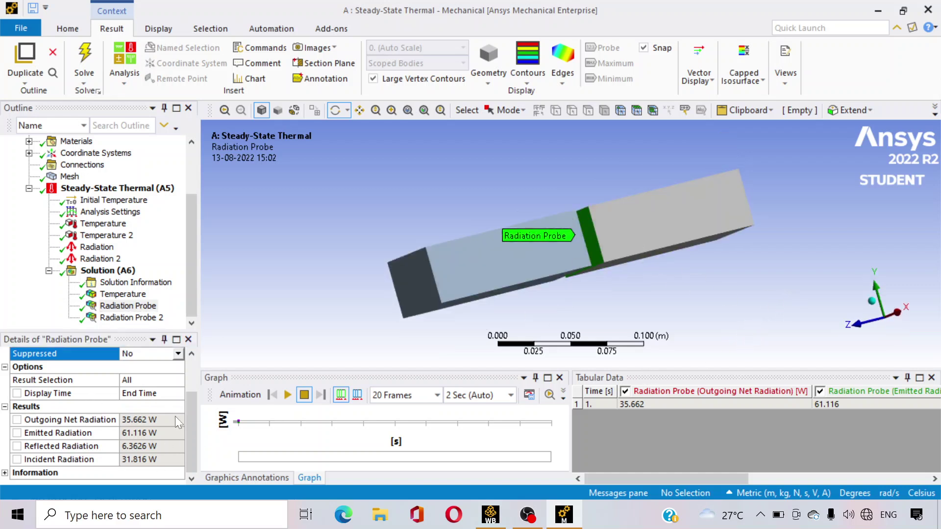
left_click_drag(718, 306, 539, 287)
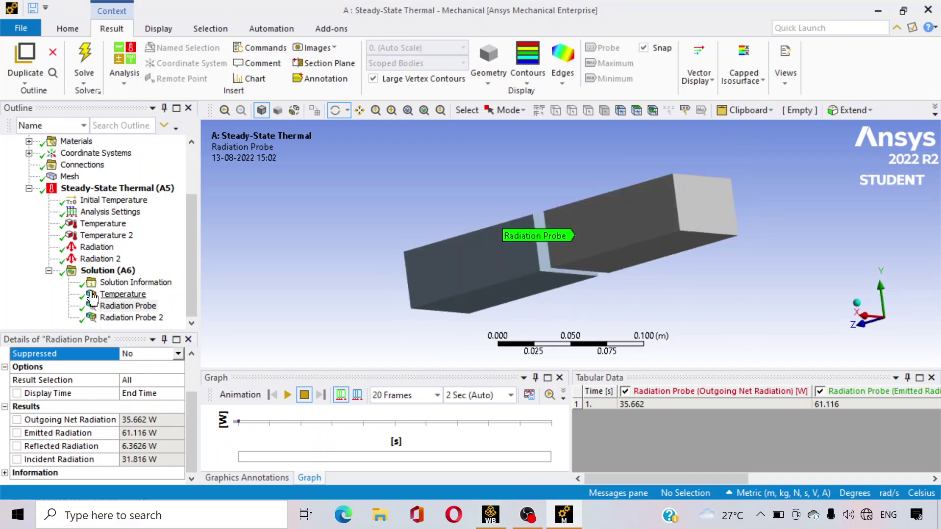
left_click(130, 318)
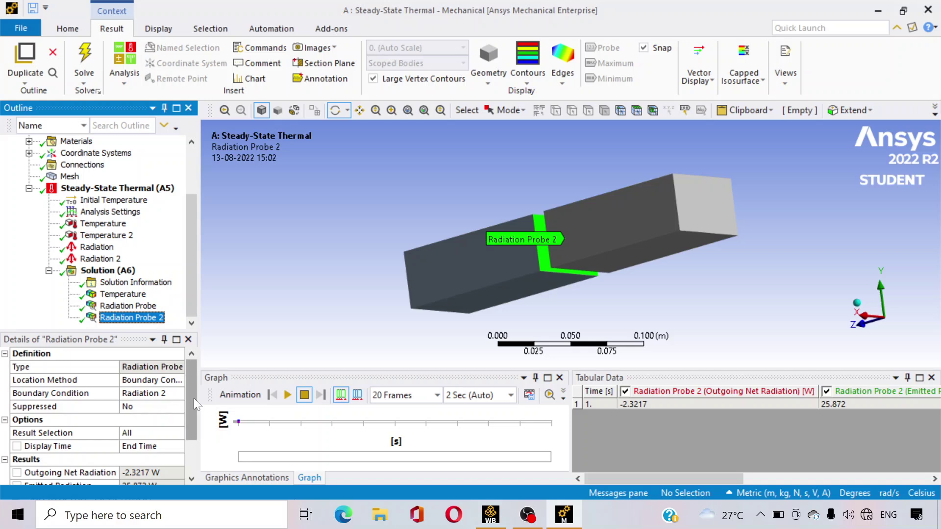
scroll(193, 398, "down", 2)
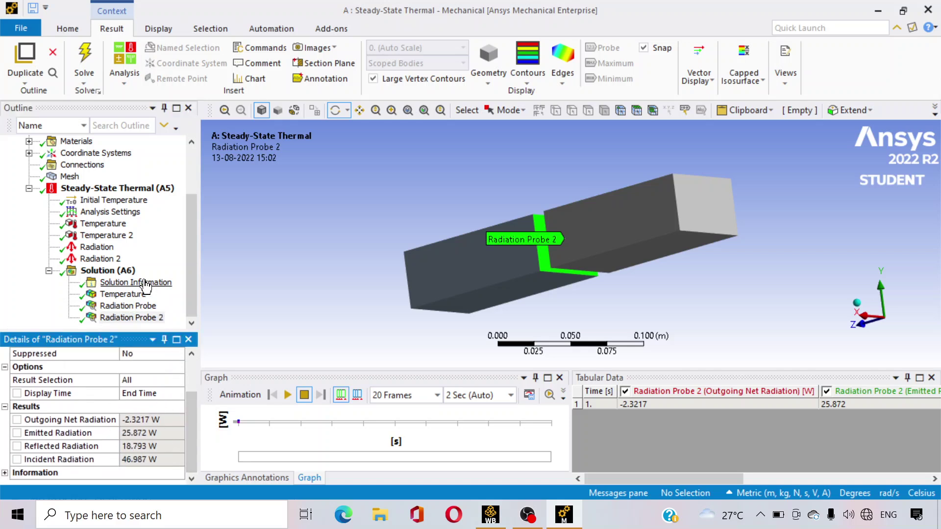
Step: Return to the Temperature result, set its animation duration to 4 Sec and play the animation
left_click(122, 294)
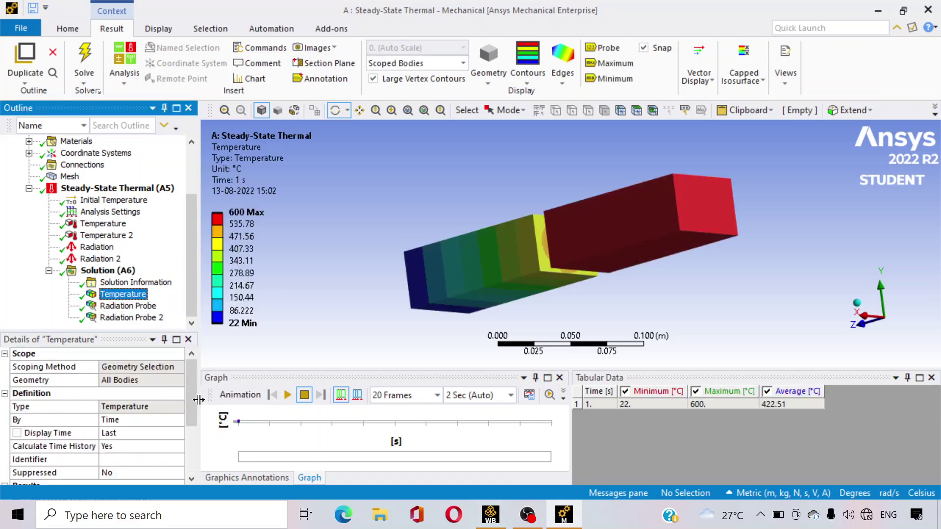
left_click_drag(670, 303, 750, 322)
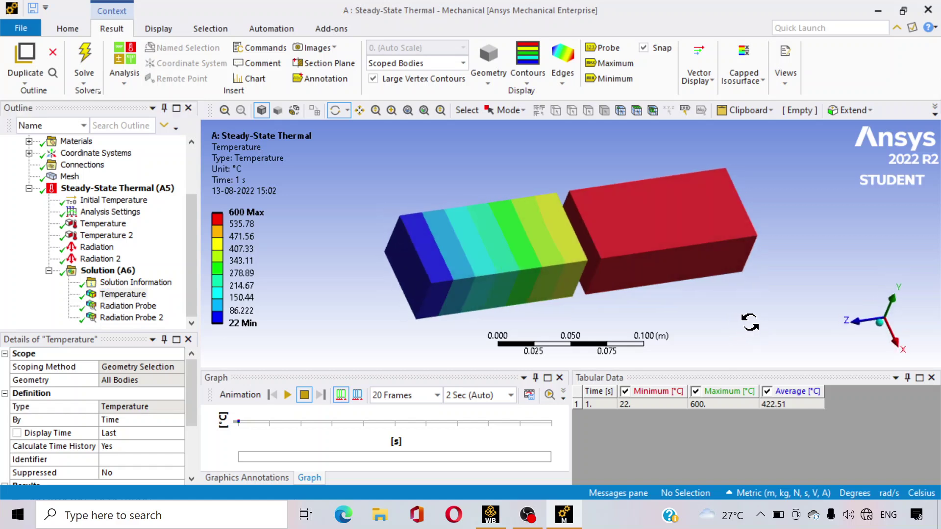
left_click(511, 394)
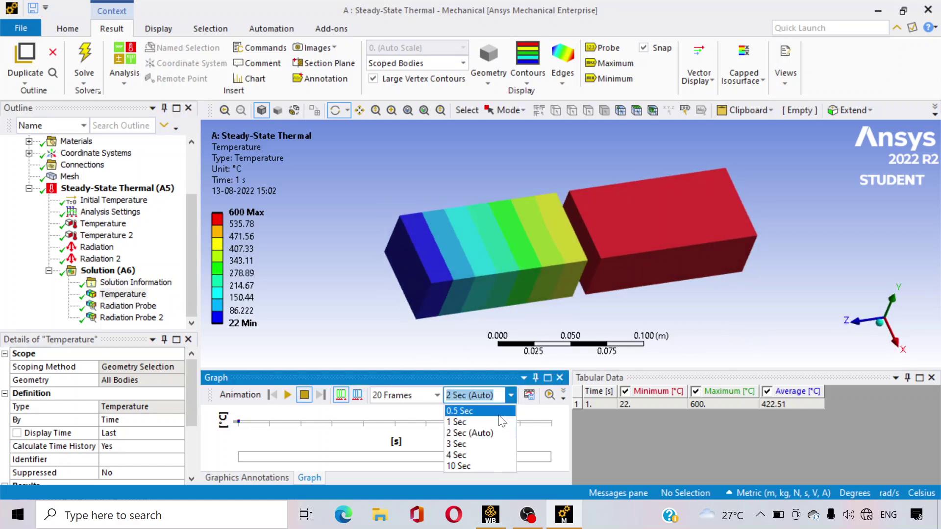
left_click(490, 455)
left_click(287, 395)
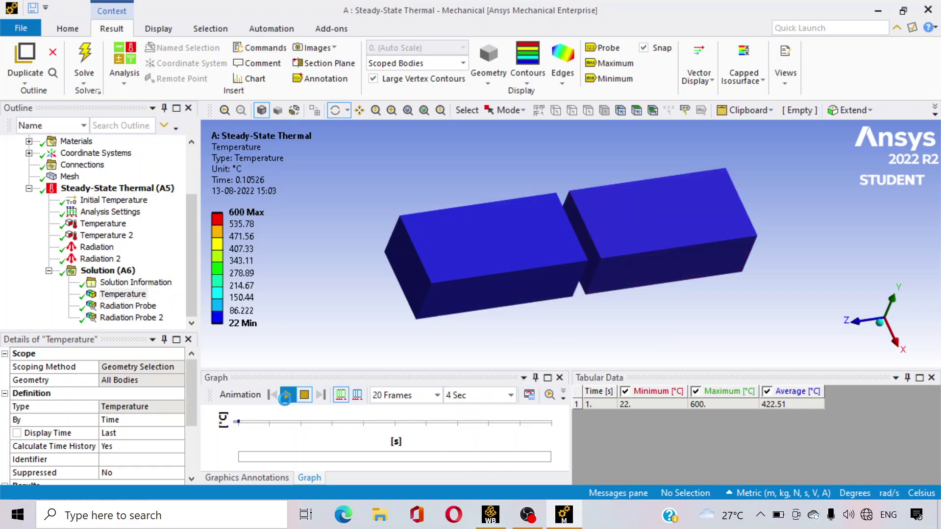